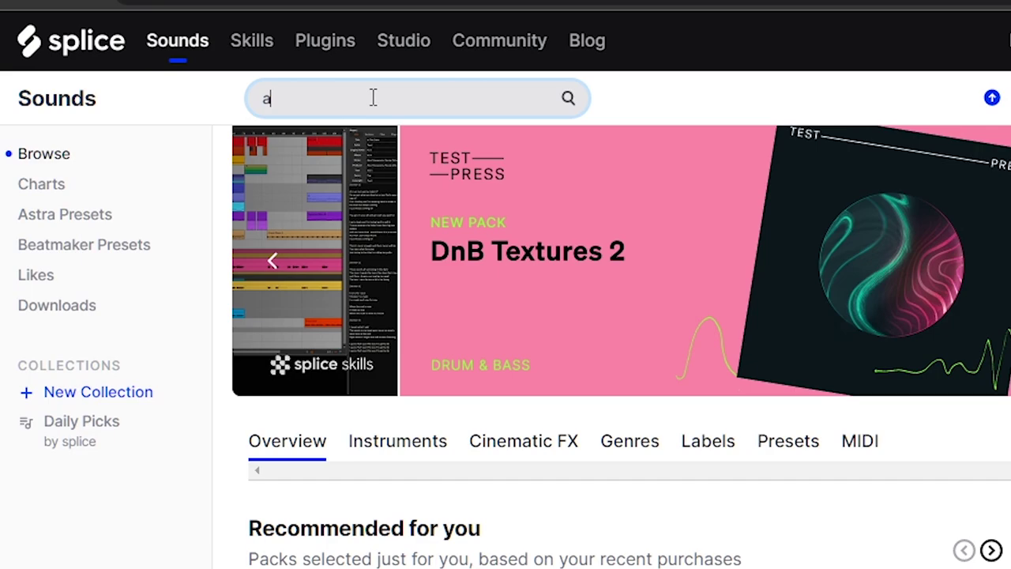
Step: Search Splice for 'anime guitar' and scroll down to the sample results
{"action": "type", "text": "nime guitar"}
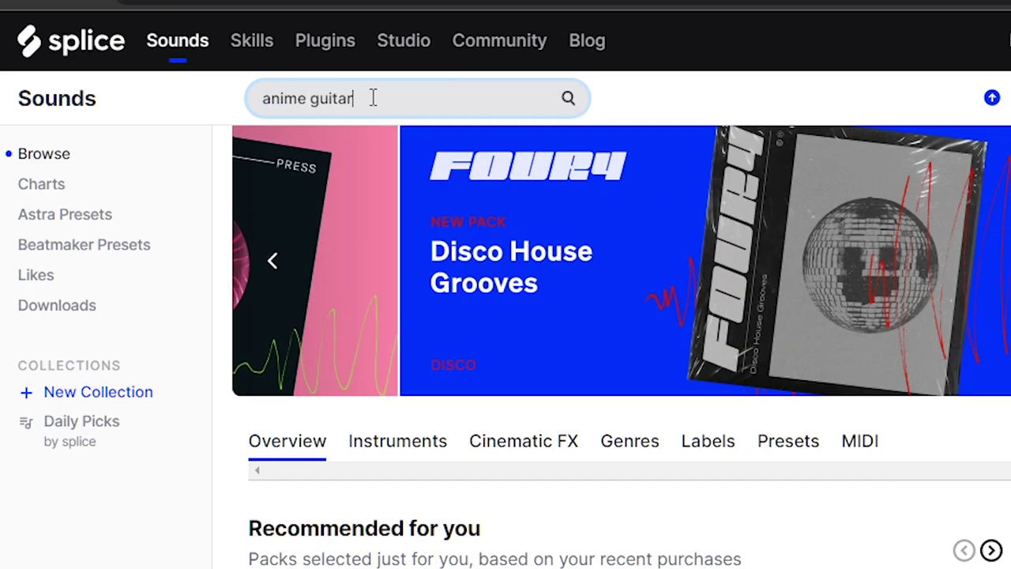
{"action": "key", "text": "Return"}
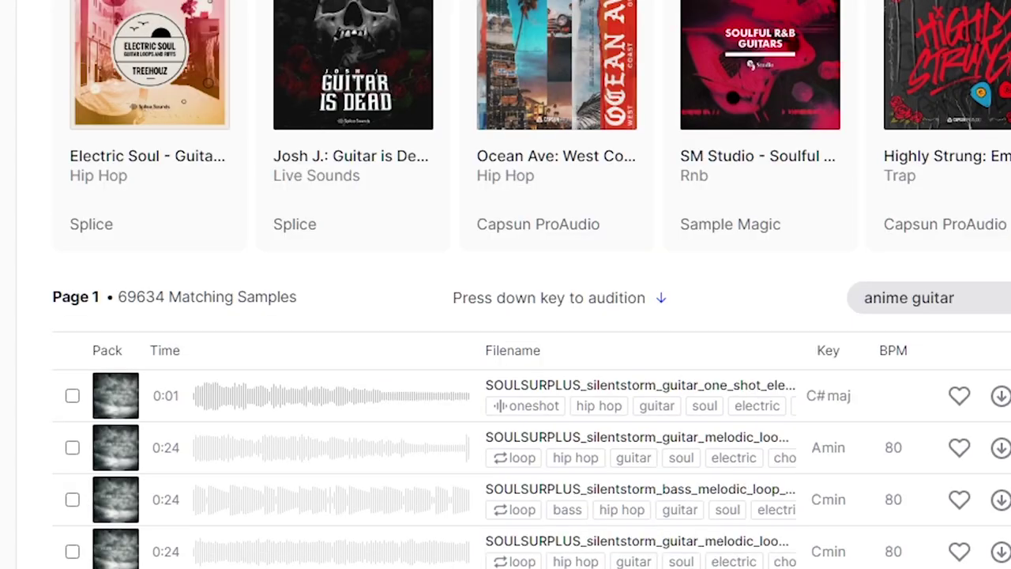
{"action": "scroll", "coordinate": [47, 113], "scroll_direction": "down", "scroll_amount": 3}
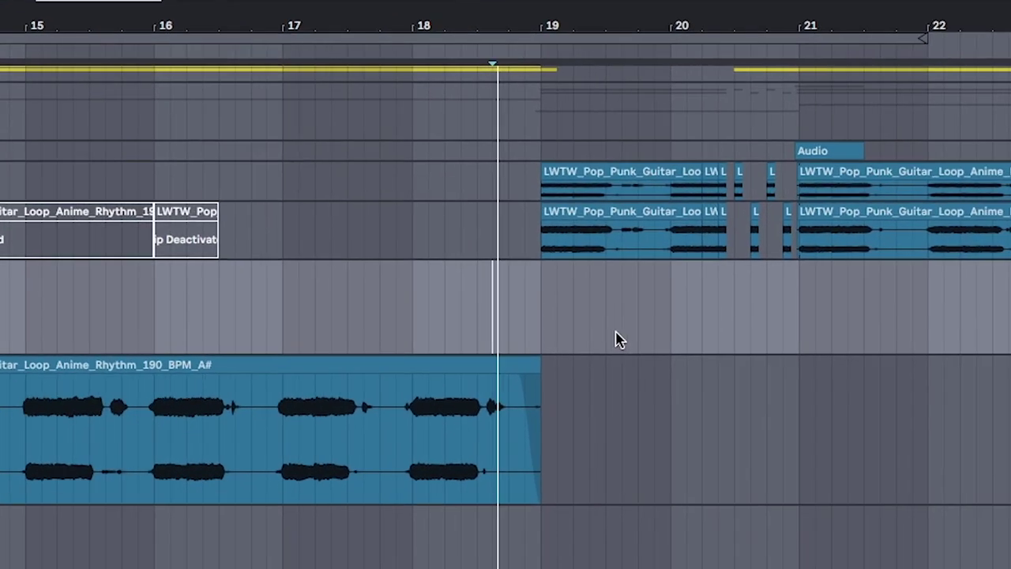
Step: Scroll to the drum group, type a short video comment, and select about 0:17–0:24 on the kick snare lane
{"action": "scroll", "coordinate": [567, 218], "scroll_direction": "down", "scroll_amount": 3}
{"action": "scroll", "coordinate": [556, 291], "scroll_direction": "up", "scroll_amount": 5}
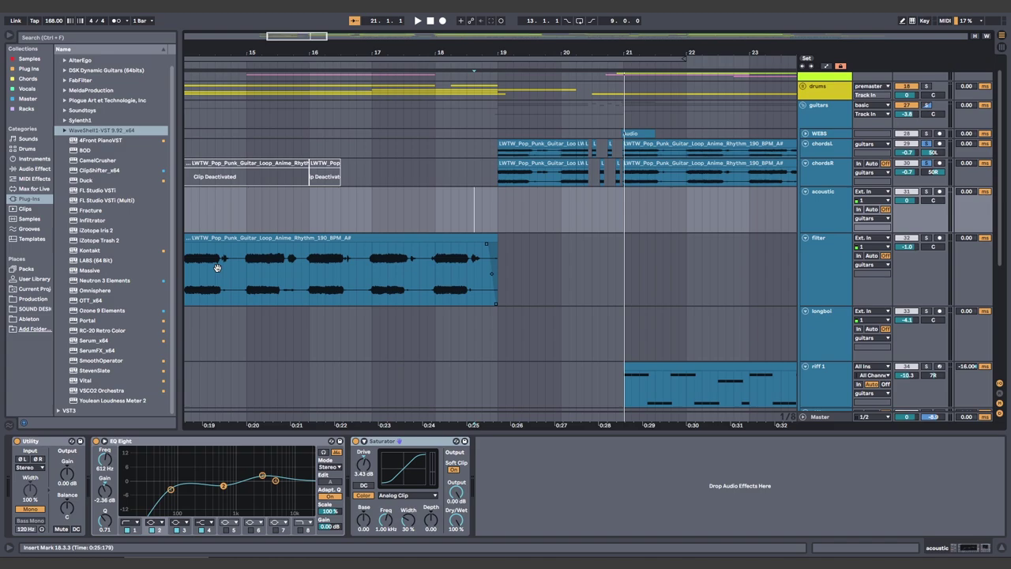
{"action": "scroll", "coordinate": [216, 266], "scroll_direction": "left", "scroll_amount": 10}
{"action": "scroll", "coordinate": [217, 267], "scroll_direction": "down", "scroll_amount": 2}
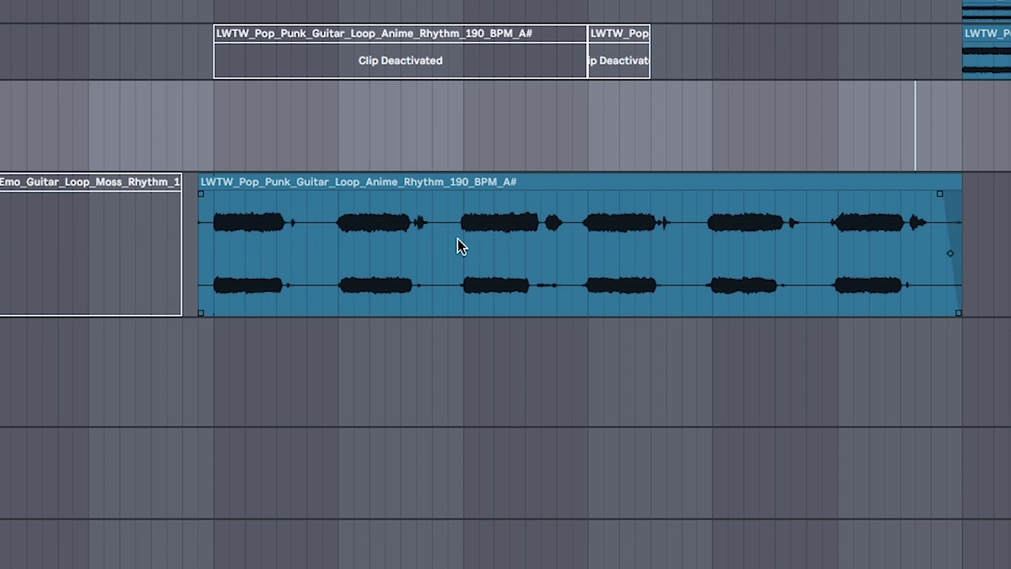
{"action": "left_click", "coordinate": [756, 210]}
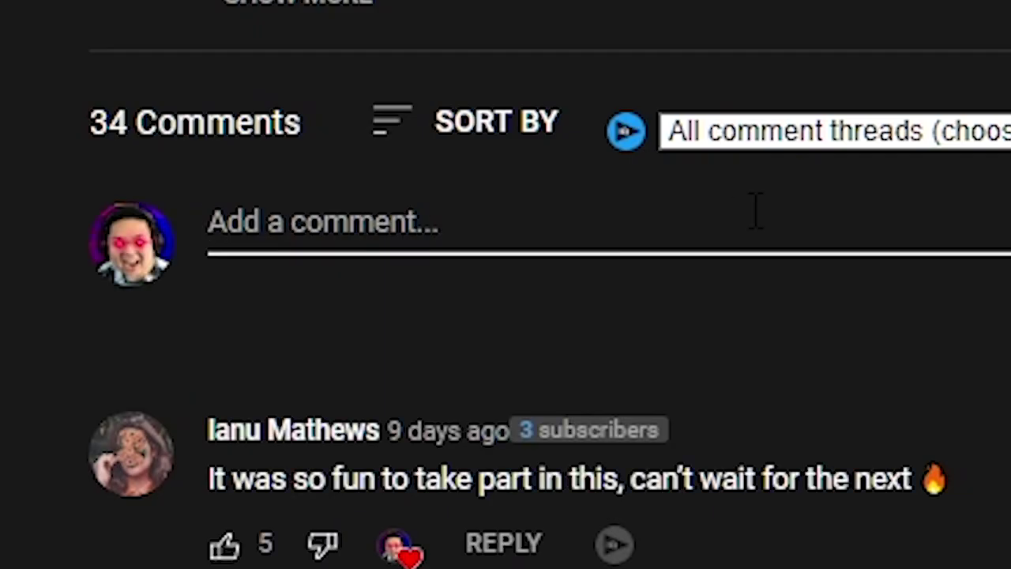
{"action": "type", "text": "ash you d"}
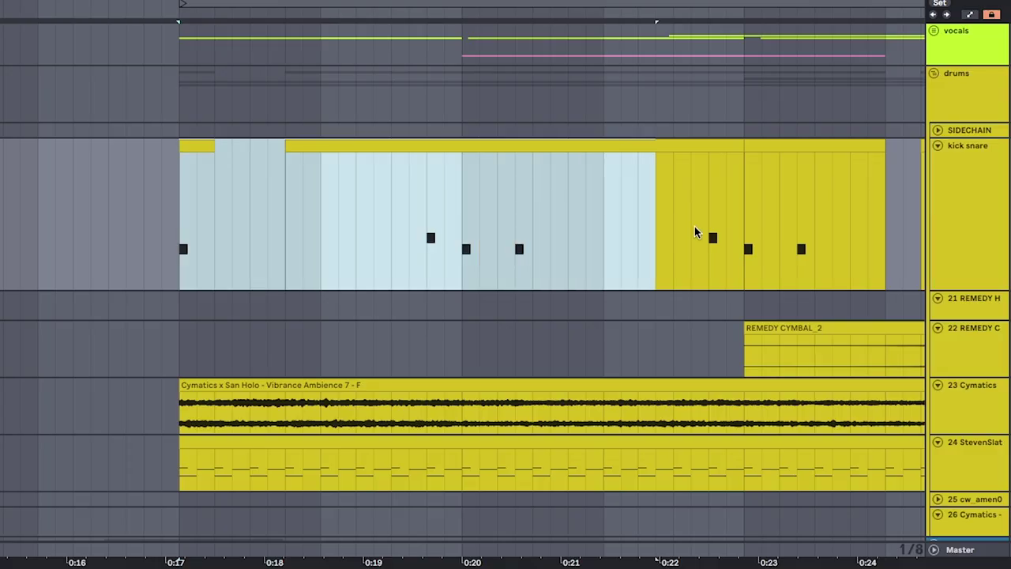
{"action": "left_click_drag", "start_coordinate": [697, 232], "coordinate": [809, 241]}
Step: Clear the selection and deselect the clips, then play the arrangement from bar 19
{"action": "left_click", "coordinate": [624, 204]}
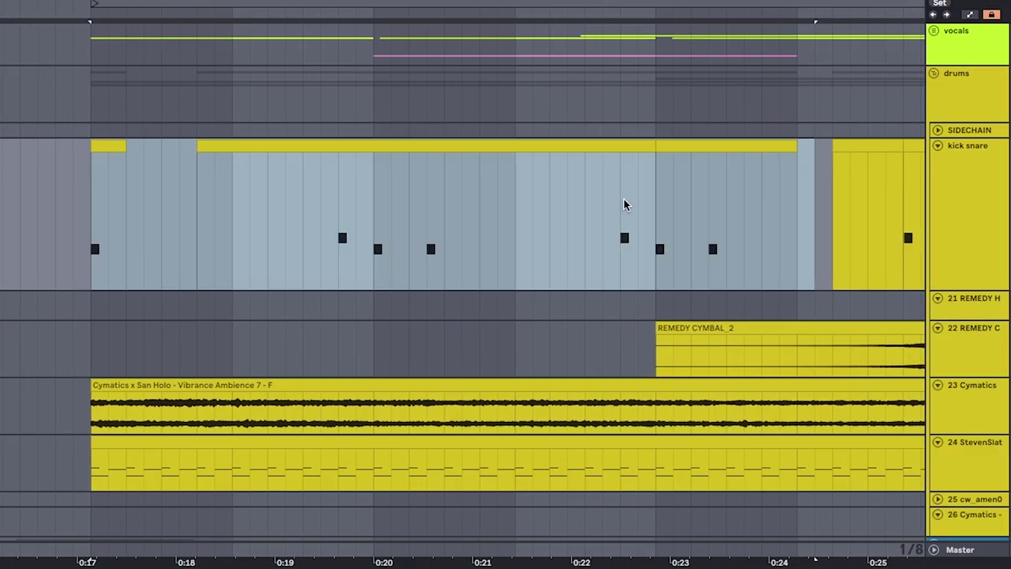
{"action": "left_click", "coordinate": [96, 271]}
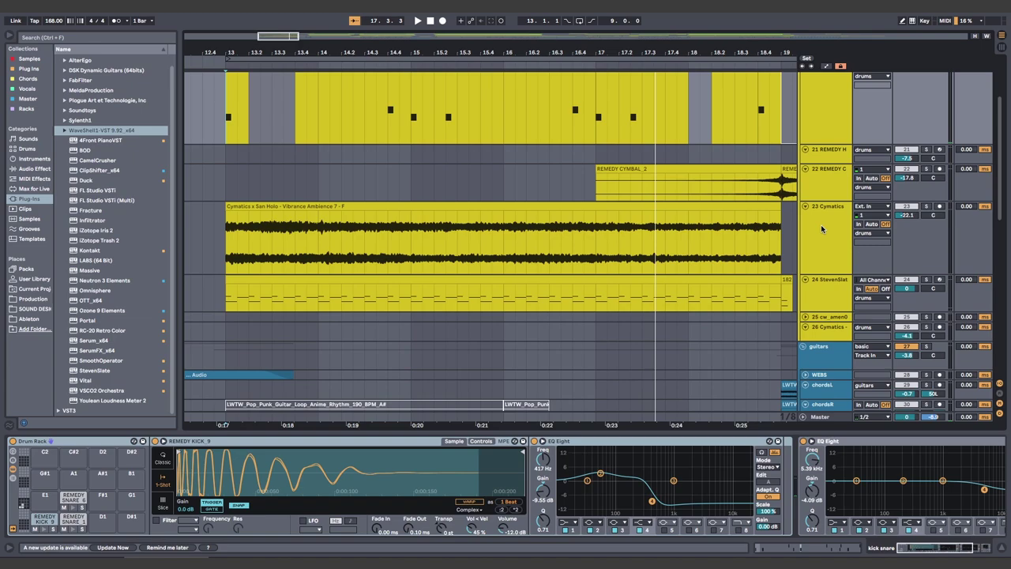
{"action": "left_click", "coordinate": [214, 263]}
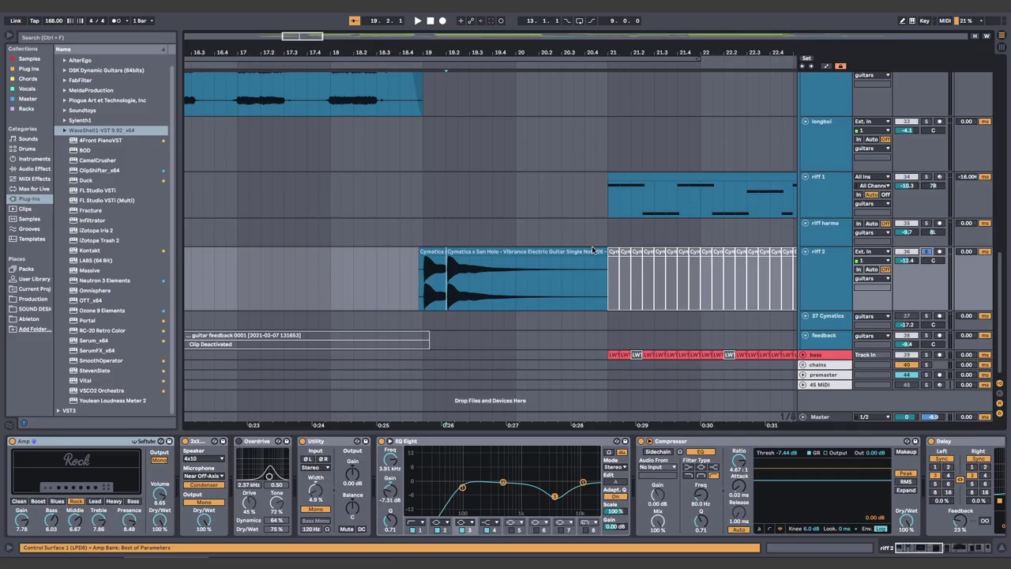
{"action": "left_click", "coordinate": [423, 289]}
{"action": "key", "text": "space"}
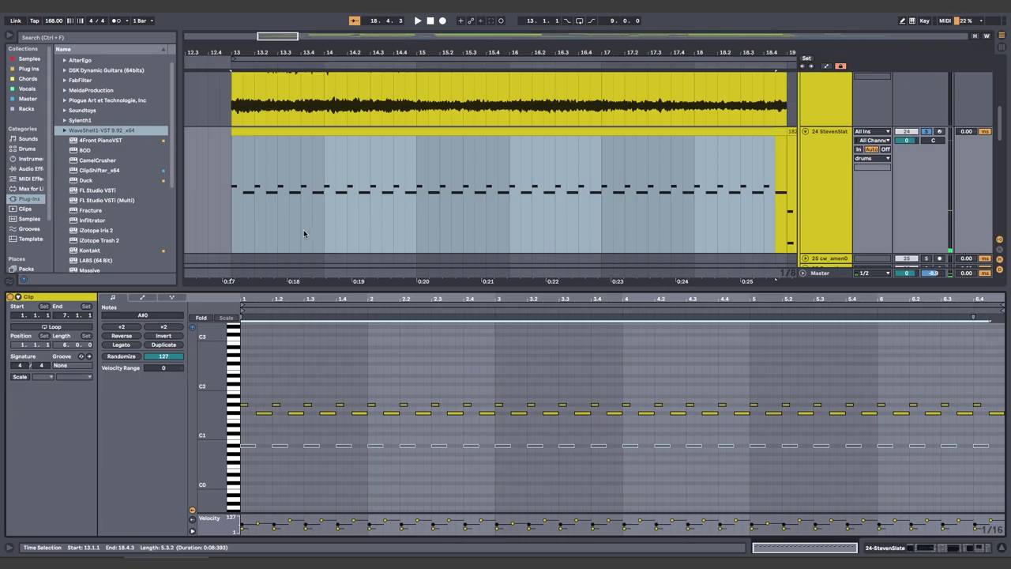
Step: Select the kick snare MIDI clip, then play again from bar 20.3
{"action": "left_click", "coordinate": [234, 228]}
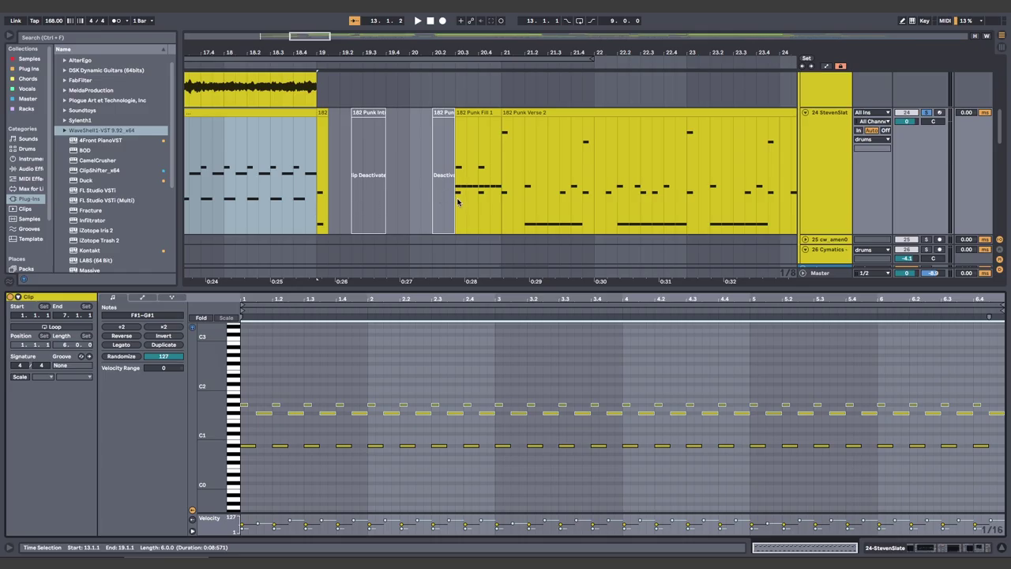
{"action": "left_click", "coordinate": [458, 202]}
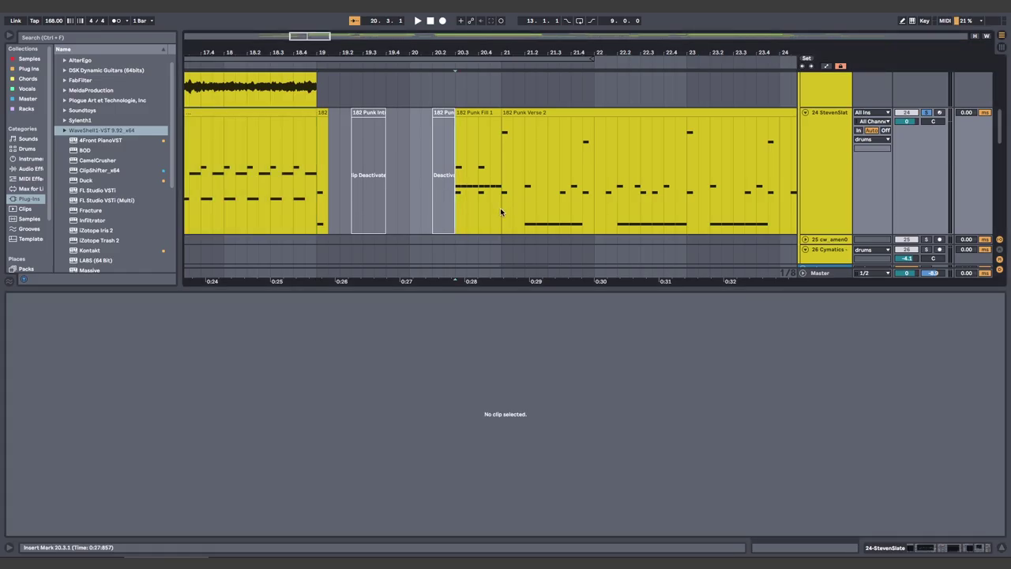
{"action": "key", "text": "space"}
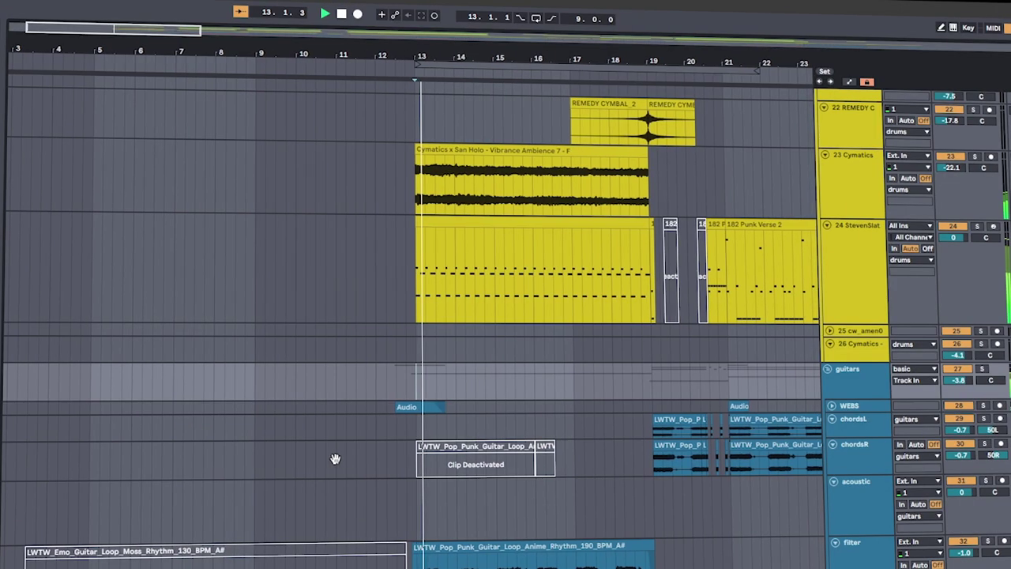
Step: Pan the arrangement to bars 8–27, scroll up through the tracks, and play from bar 21
{"action": "left_click_drag", "start_coordinate": [335, 458], "coordinate": [163, 334]}
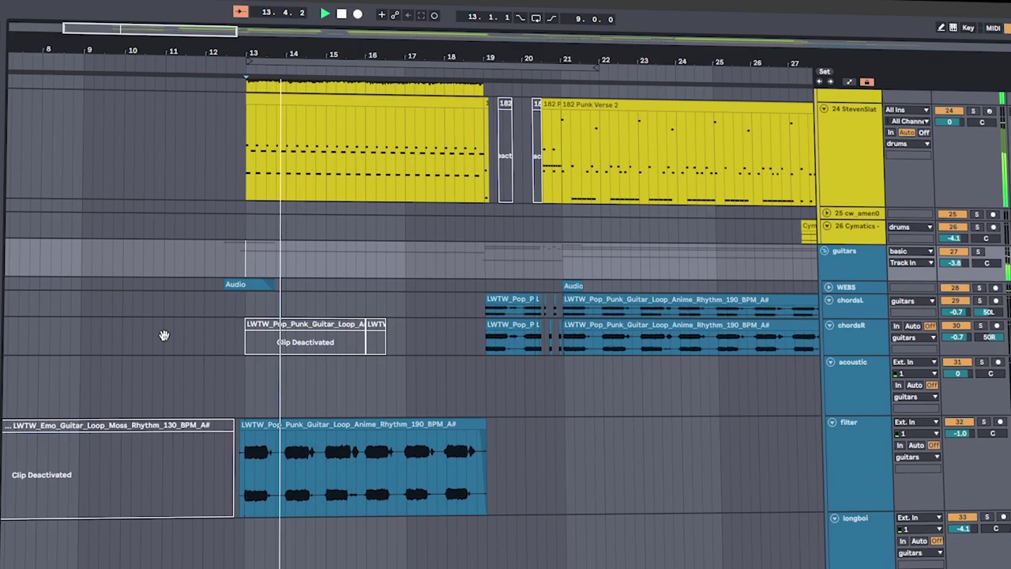
{"action": "scroll", "coordinate": [392, 442], "scroll_direction": "up", "scroll_amount": 5}
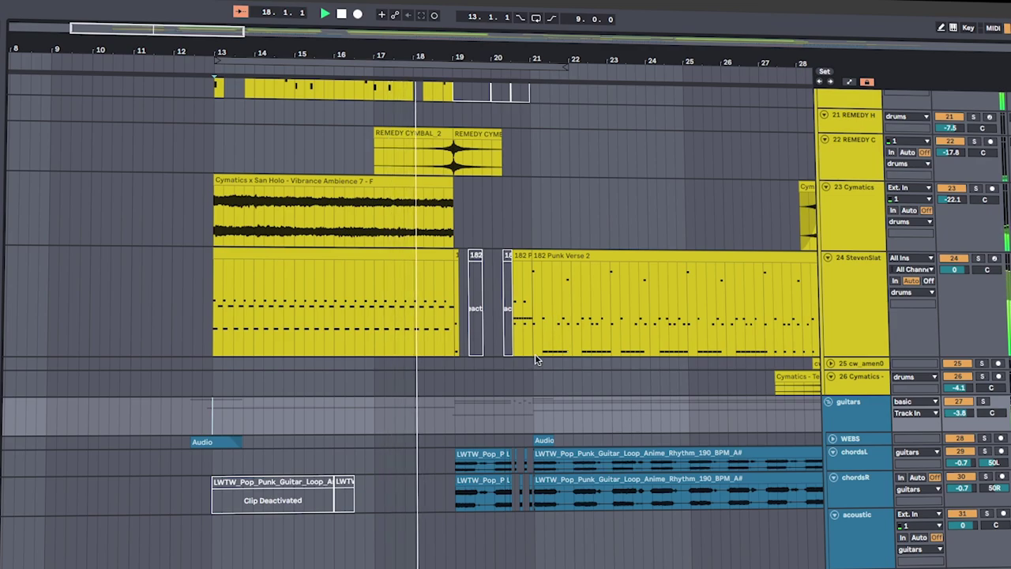
{"action": "scroll", "coordinate": [506, 481], "scroll_direction": "up", "scroll_amount": 5}
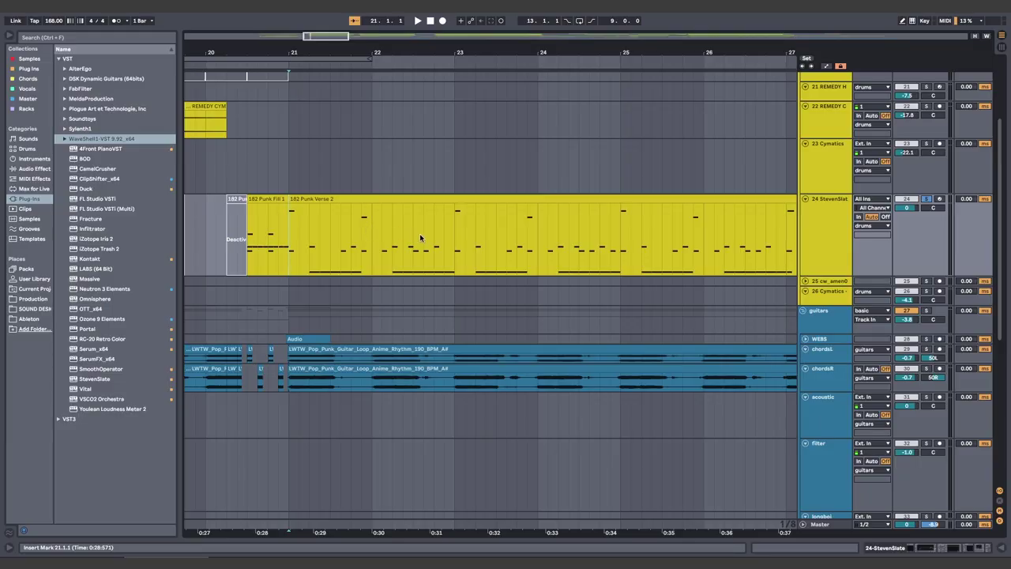
{"action": "key", "text": "space"}
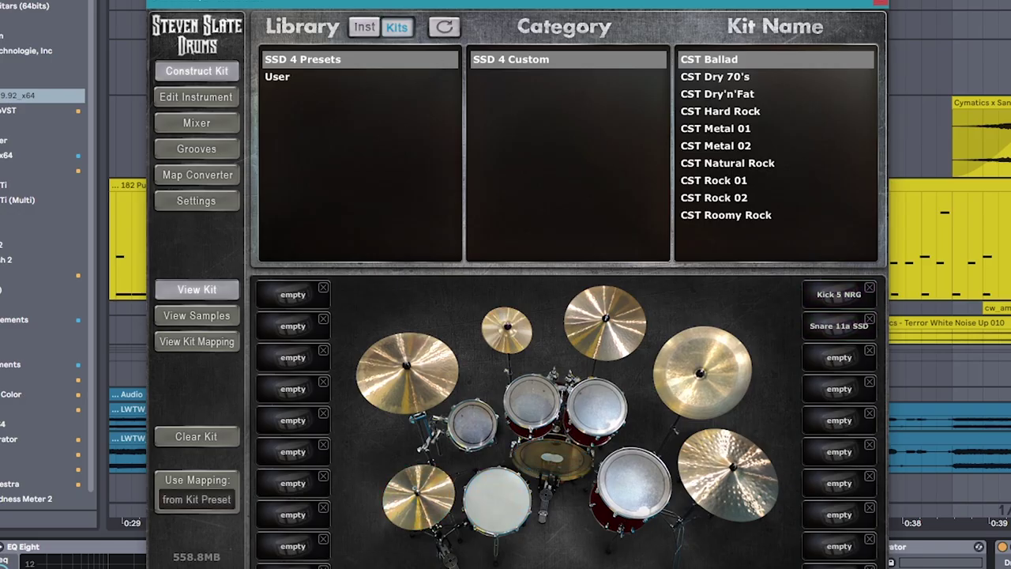
Step: Move the Steven Slate Drums window aside and play the 173 Punk Verse 1 clip through the new kit
{"action": "left_click_drag", "start_coordinate": [252, 8], "coordinate": [276, 6]}
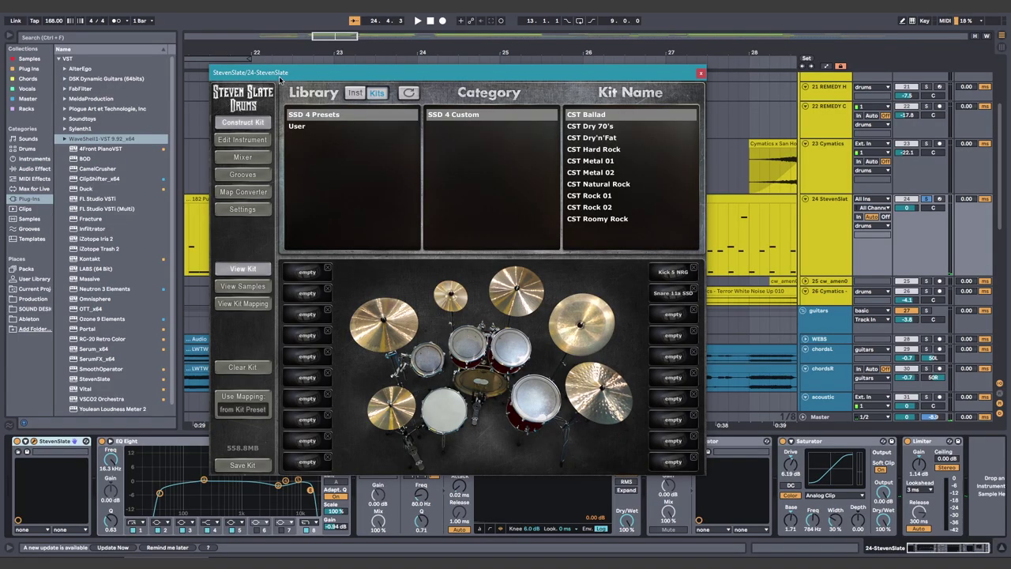
{"action": "left_click_drag", "start_coordinate": [280, 77], "coordinate": [304, 65]}
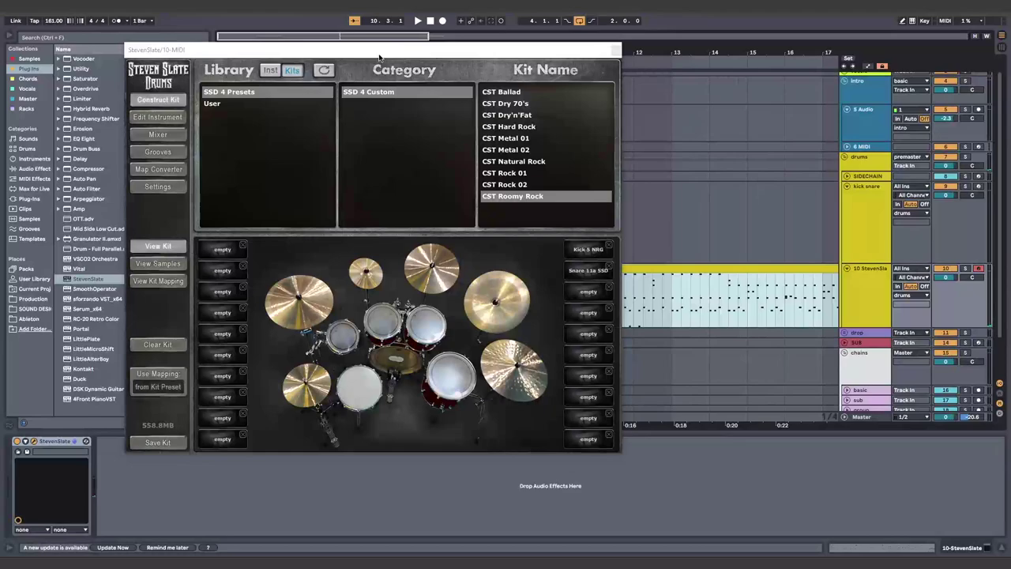
{"action": "left_click_drag", "start_coordinate": [379, 57], "coordinate": [366, 73]}
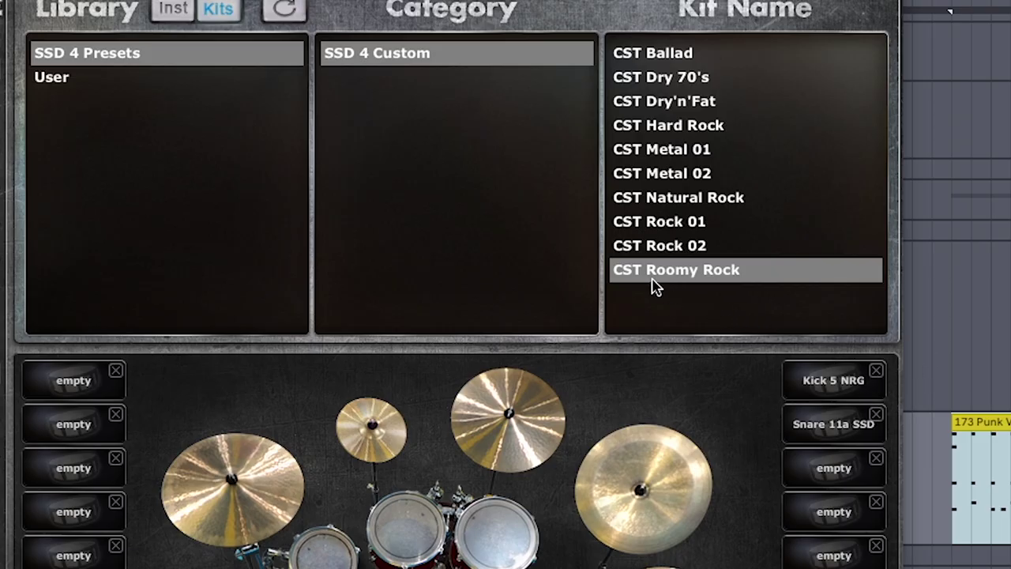
{"action": "left_click", "coordinate": [954, 493]}
{"action": "key", "text": "space"}
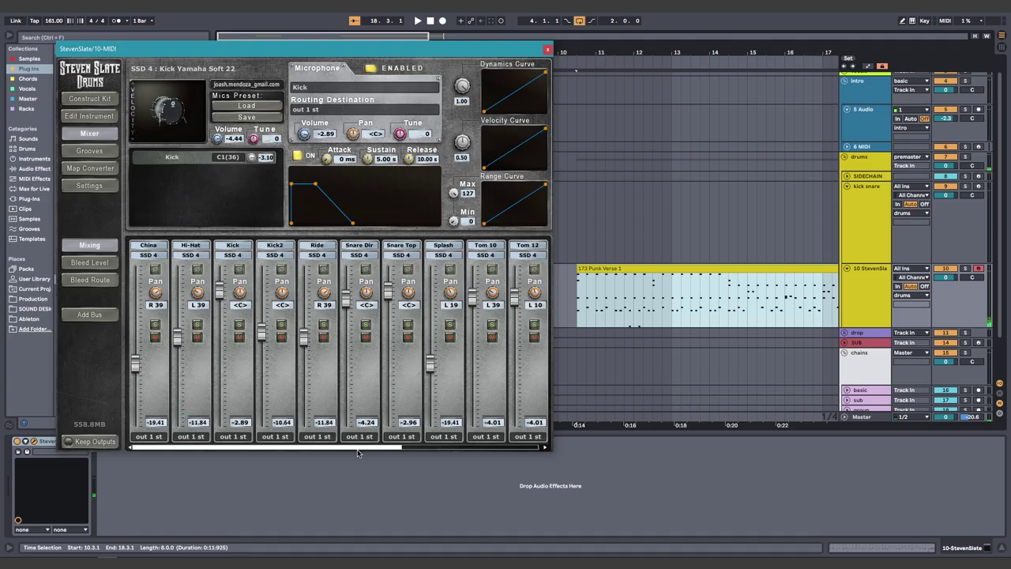
Step: Drag the Chorus 1 punk groove from the Steven Slate groove library into the arrangement and play it
{"action": "mouse_move", "coordinate": [394, 452]}
{"action": "left_mouse_down"}
{"action": "mouse_move", "coordinate": [510, 451]}
{"action": "mouse_move", "coordinate": [398, 451]}
{"action": "left_mouse_up"}
{"action": "left_click", "coordinate": [87, 151]}
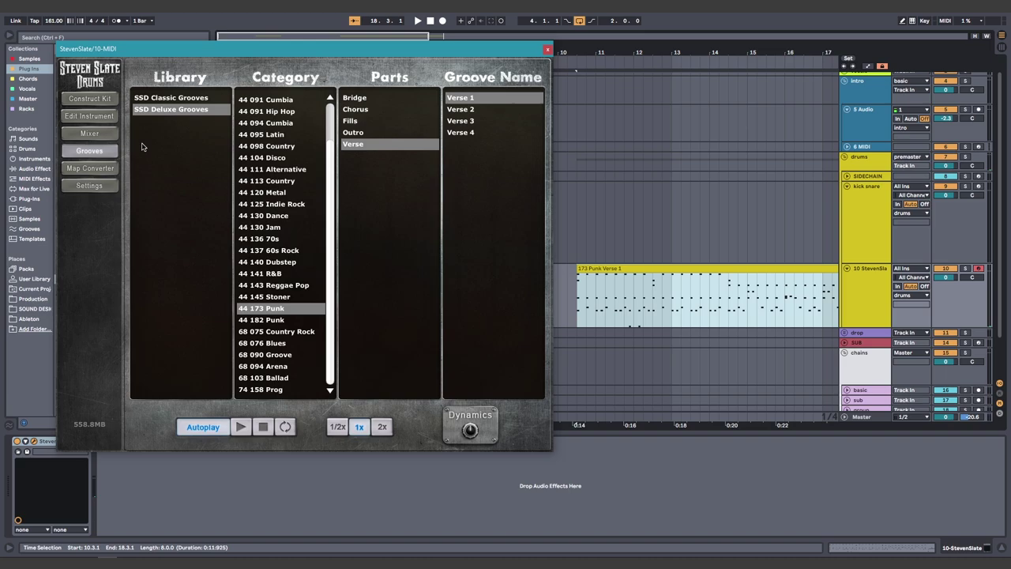
{"action": "scroll", "coordinate": [336, 181], "scroll_direction": "up", "scroll_amount": 3}
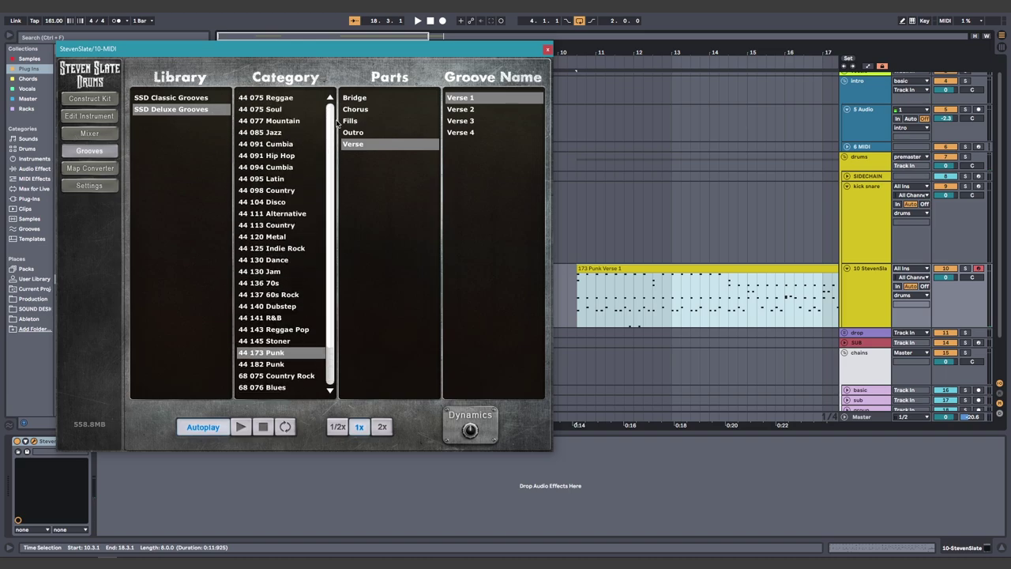
{"action": "scroll", "coordinate": [332, 211], "scroll_direction": "down", "scroll_amount": 3}
{"action": "scroll", "coordinate": [334, 227], "scroll_direction": "up", "scroll_amount": 3}
{"action": "left_click", "coordinate": [362, 134]}
{"action": "left_click", "coordinate": [357, 109]}
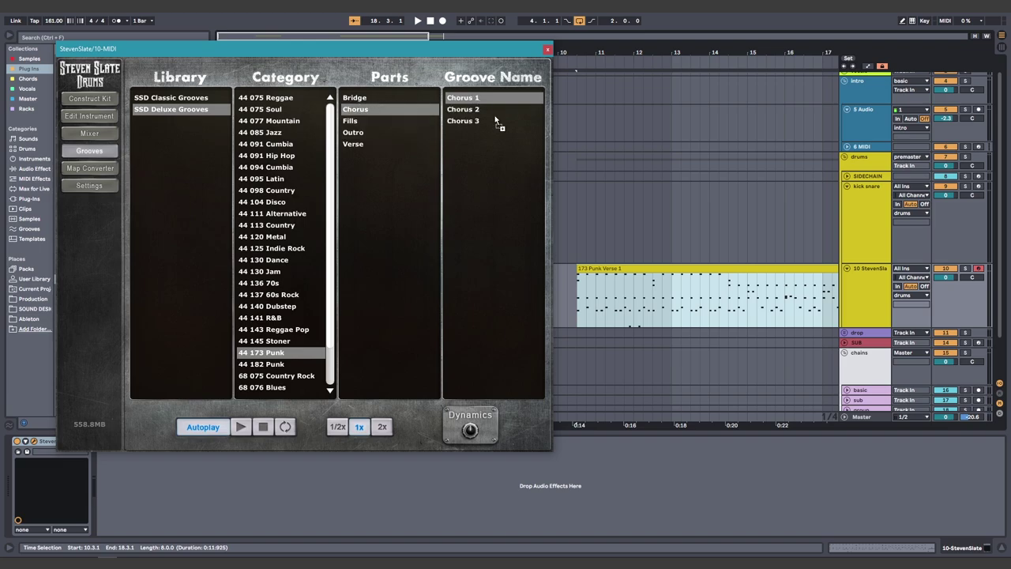
{"action": "left_click_drag", "start_coordinate": [498, 122], "coordinate": [610, 293]}
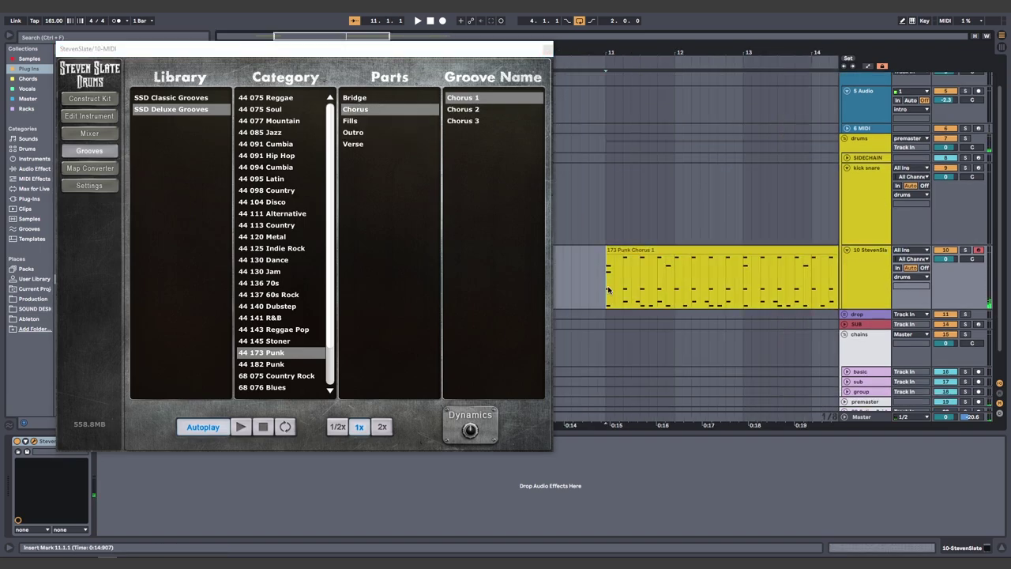
{"action": "key", "text": "space"}
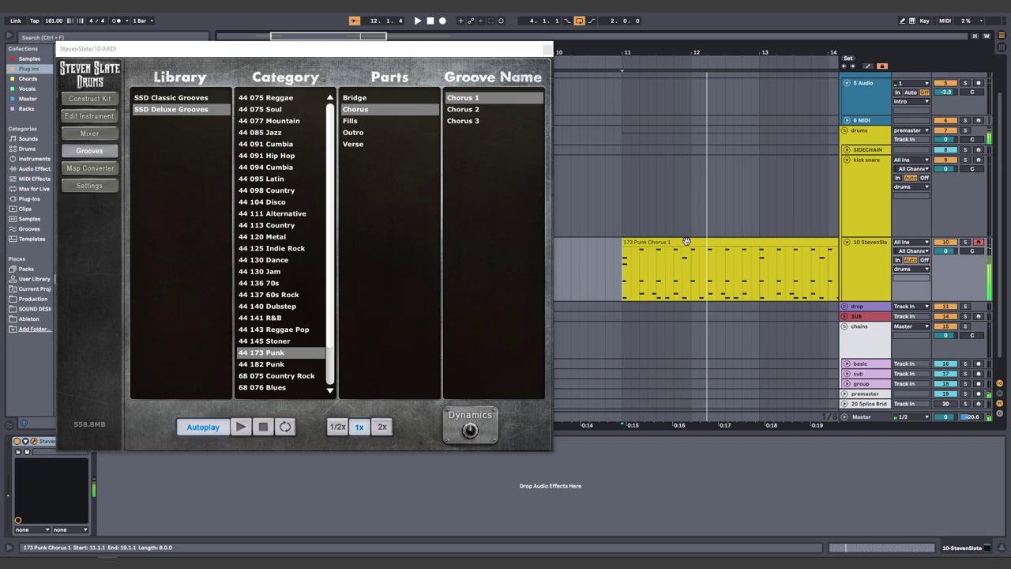
Step: Open the 173 Punk Chorus 1 clip's notes, select the D1 note at 1.1.3, and reopen the drum window
{"action": "double_click", "coordinate": [686, 241]}
{"action": "left_click_drag", "start_coordinate": [627, 433], "coordinate": [593, 268]}
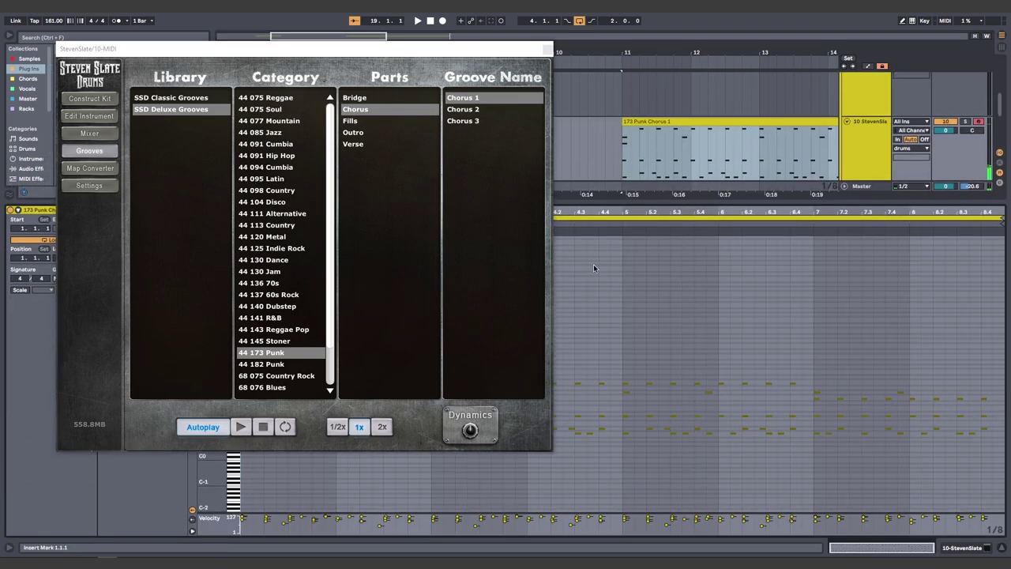
{"action": "left_click", "coordinate": [545, 51]}
{"action": "scroll", "coordinate": [393, 361], "scroll_direction": "down", "scroll_amount": 1}
{"action": "left_click", "coordinate": [267, 411]}
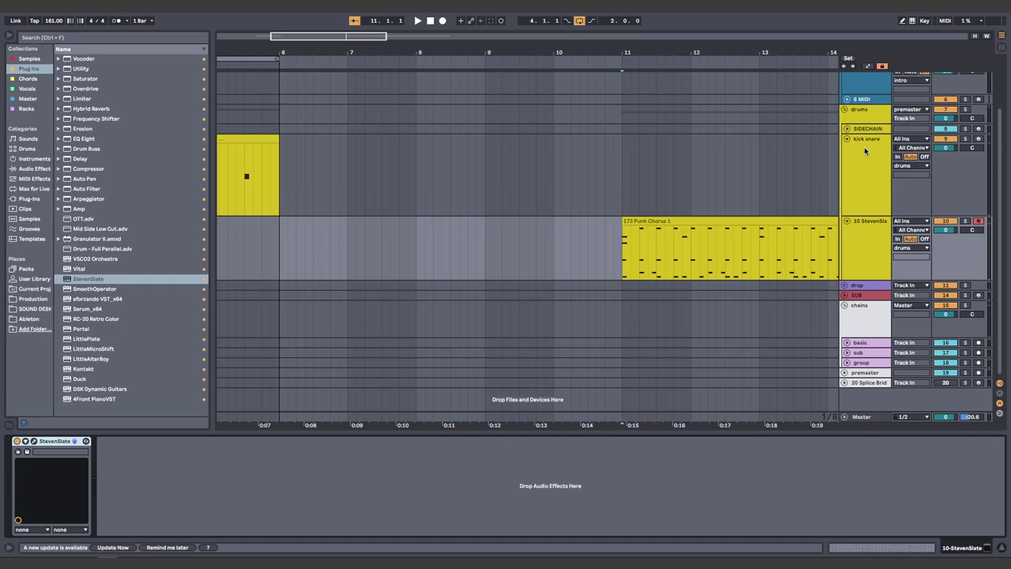
{"action": "left_click", "coordinate": [34, 441]}
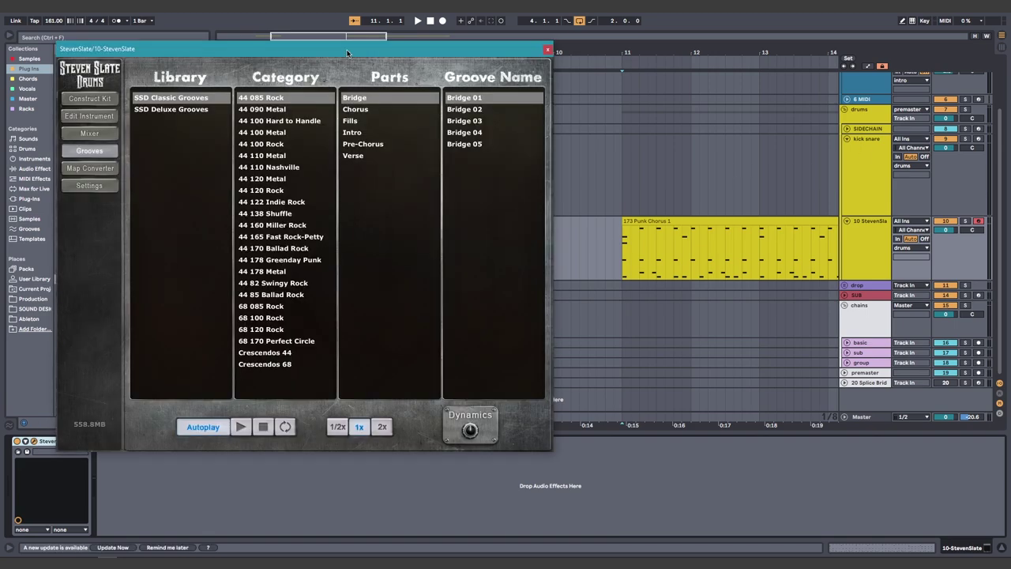
{"action": "left_click_drag", "start_coordinate": [347, 53], "coordinate": [591, 64]}
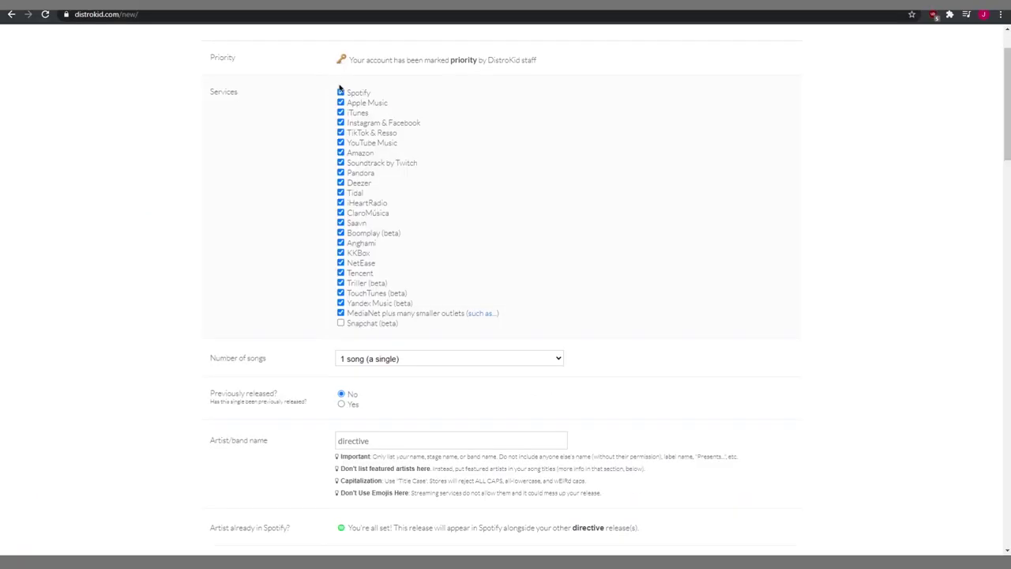
Step: Scroll down the upload form and set primary genre Classical, secondary genre Blues
{"action": "left_click_drag", "start_coordinate": [340, 89], "coordinate": [436, 333]}
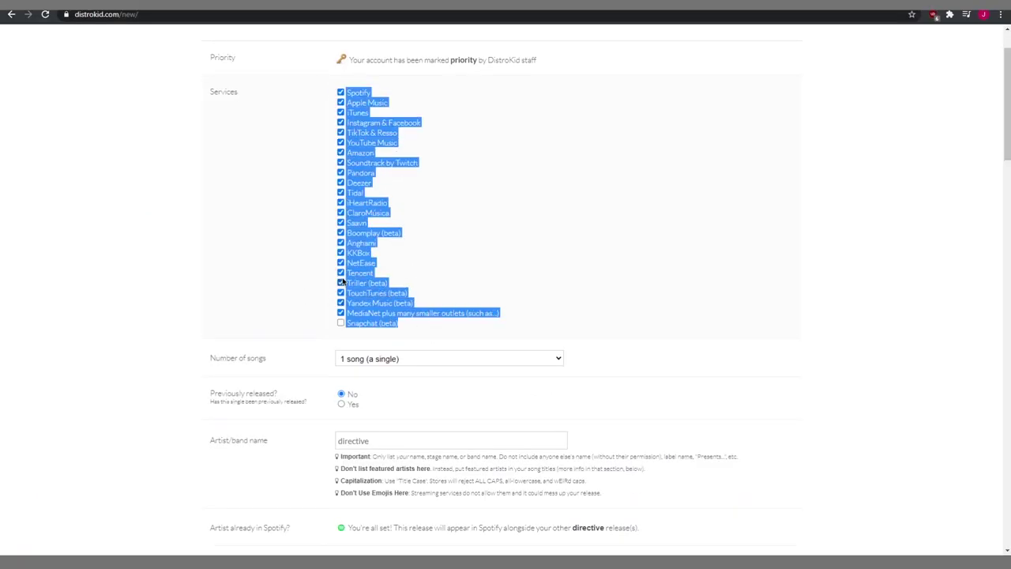
{"action": "left_click", "coordinate": [404, 266]}
{"action": "scroll", "coordinate": [387, 257], "scroll_direction": "down", "scroll_amount": 1}
{"action": "scroll", "coordinate": [366, 209], "scroll_direction": "down", "scroll_amount": 1}
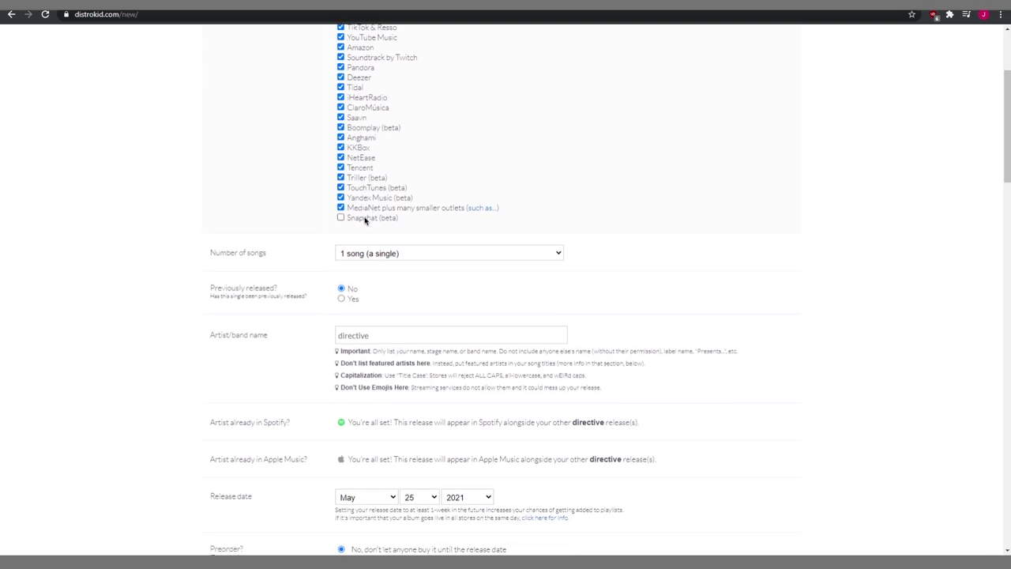
{"action": "scroll", "coordinate": [385, 253], "scroll_direction": "down", "scroll_amount": 2}
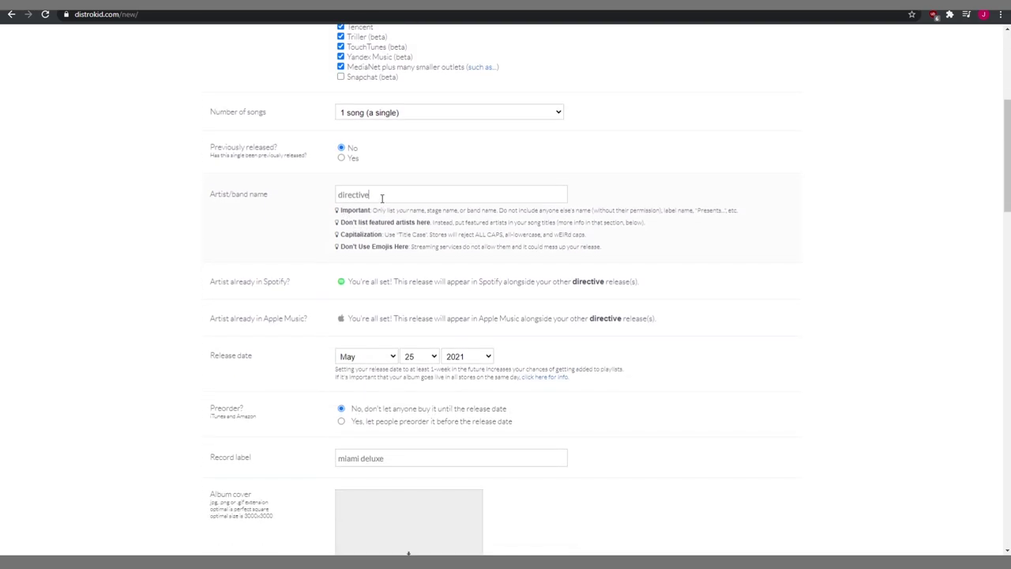
{"action": "scroll", "coordinate": [382, 198], "scroll_direction": "down", "scroll_amount": 3}
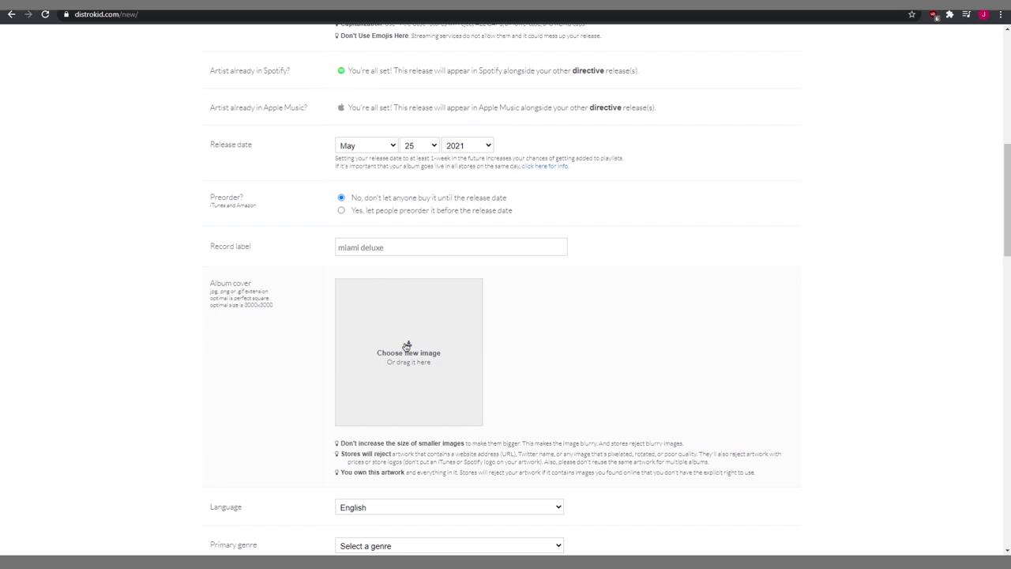
{"action": "scroll", "coordinate": [382, 286], "scroll_direction": "down", "scroll_amount": 3}
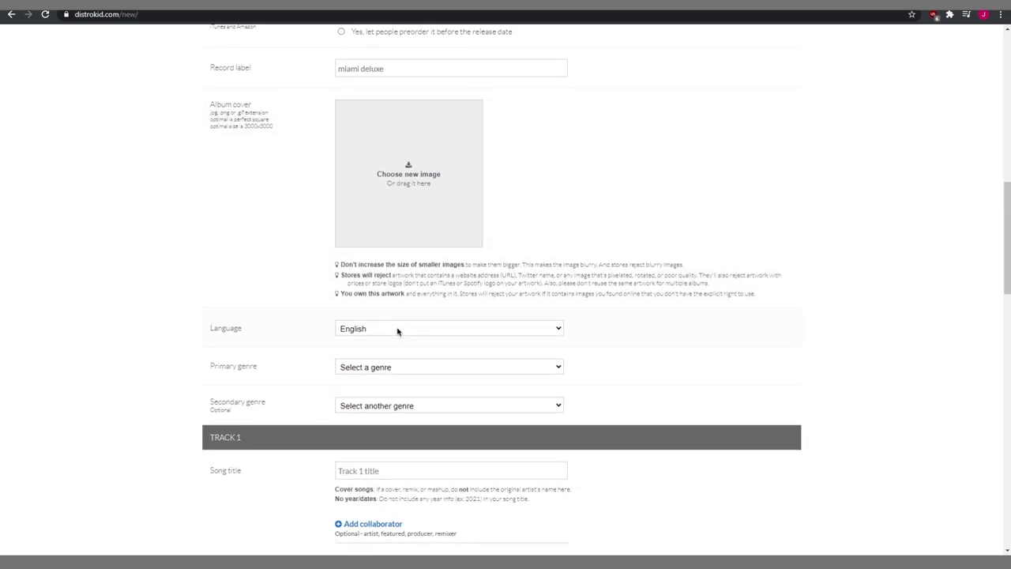
{"action": "scroll", "coordinate": [397, 329], "scroll_direction": "down", "scroll_amount": 2}
{"action": "left_click", "coordinate": [373, 265]}
{"action": "left_click", "coordinate": [374, 341]}
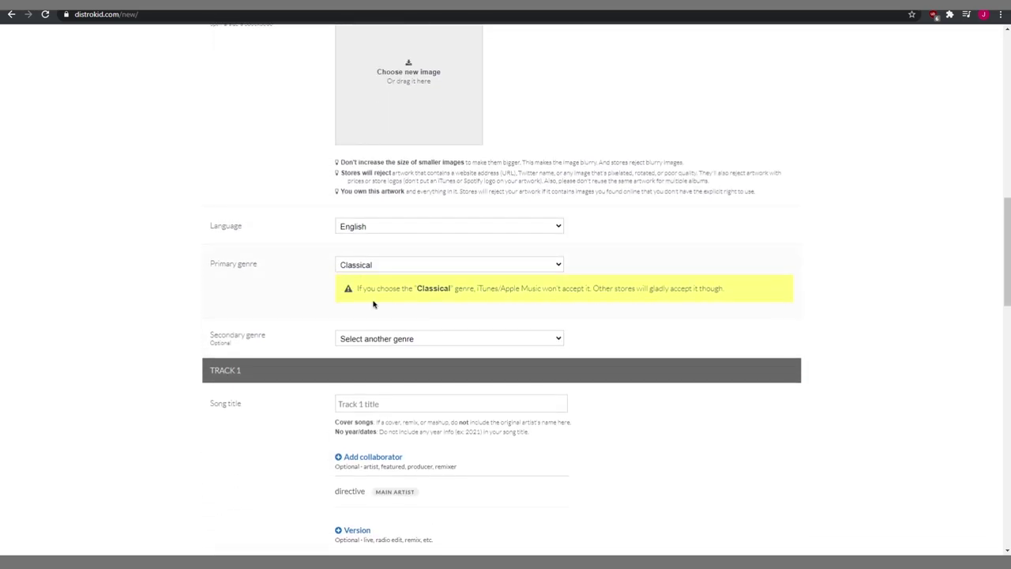
{"action": "left_click", "coordinate": [397, 340]}
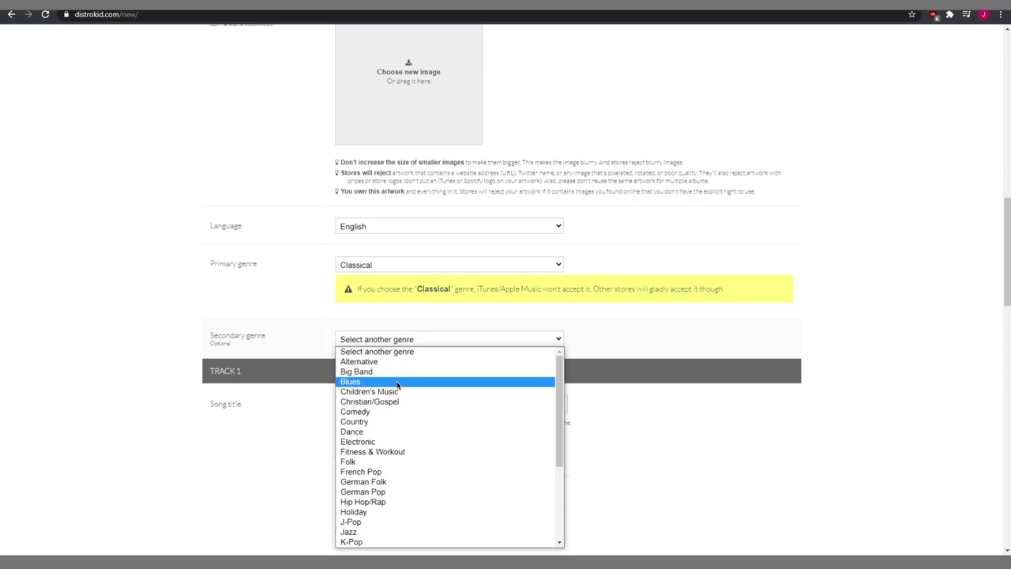
{"action": "left_click", "coordinate": [397, 382]}
Step: Choose the song's audio file to upload and scroll through the rest of the form
{"action": "scroll", "coordinate": [277, 289], "scroll_direction": "down", "scroll_amount": 3}
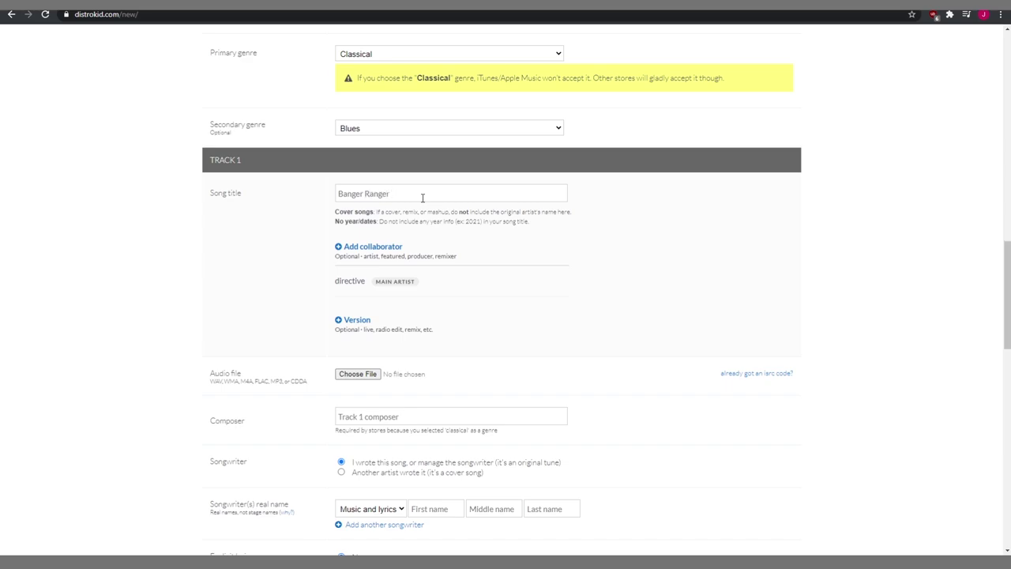
{"action": "scroll", "coordinate": [422, 197], "scroll_direction": "down", "scroll_amount": 3}
{"action": "left_click", "coordinate": [355, 198]}
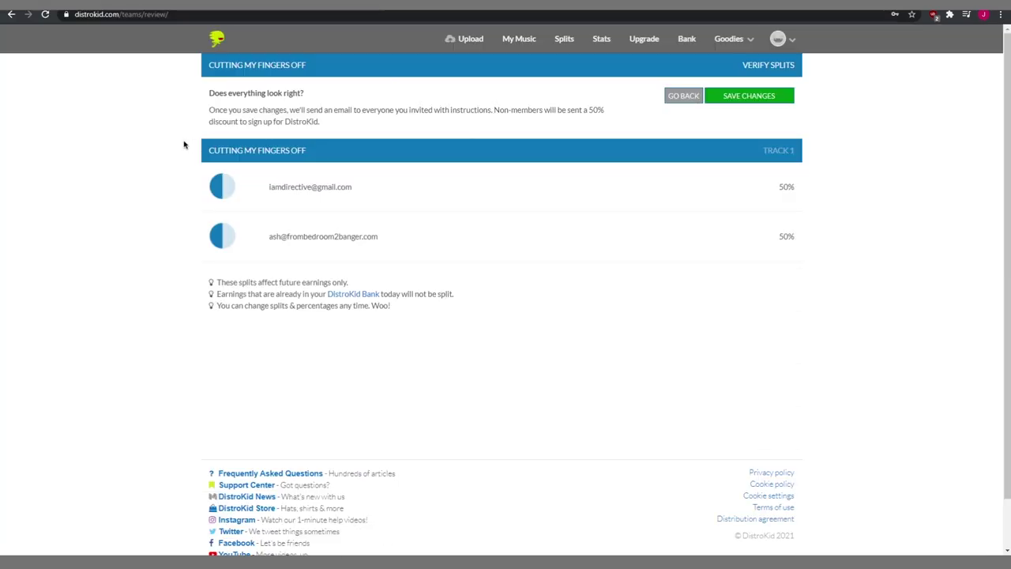
{"action": "scroll", "coordinate": [184, 143], "scroll_direction": "down", "scroll_amount": 1}
{"action": "scroll", "coordinate": [186, 143], "scroll_direction": "up", "scroll_amount": 1}
{"action": "scroll", "coordinate": [323, 309], "scroll_direction": "down", "scroll_amount": 2}
{"action": "scroll", "coordinate": [340, 345], "scroll_direction": "up", "scroll_amount": 2}
{"action": "left_click_drag", "start_coordinate": [391, 307], "coordinate": [300, 306]}
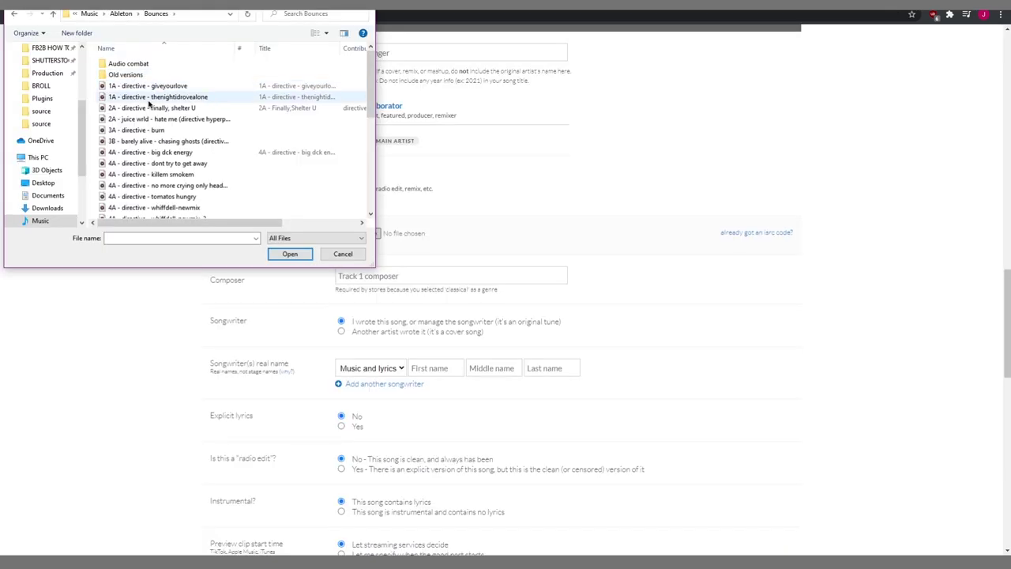
{"action": "scroll", "coordinate": [156, 121], "scroll_direction": "down", "scroll_amount": 1}
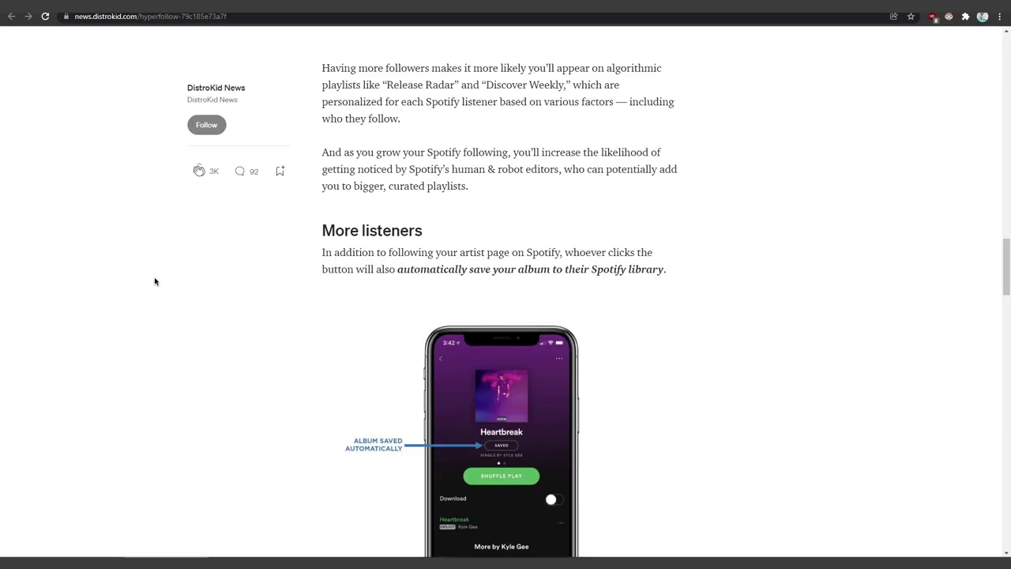
{"action": "scroll", "coordinate": [155, 279], "scroll_direction": "down", "scroll_amount": 5}
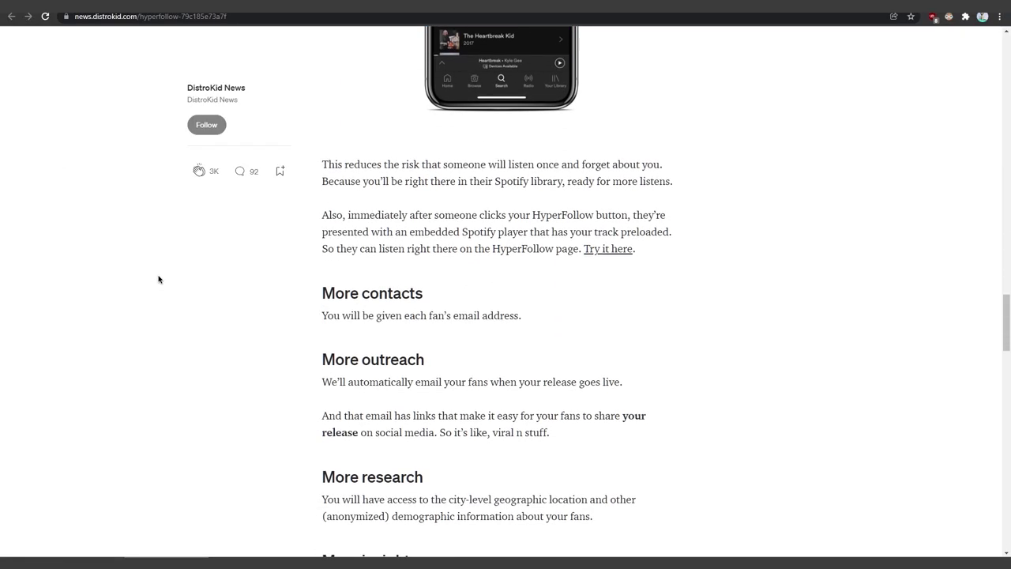
Step: Start adding a new HyperFollow link, then cancel it
{"action": "scroll", "coordinate": [158, 278], "scroll_direction": "down", "scroll_amount": 2}
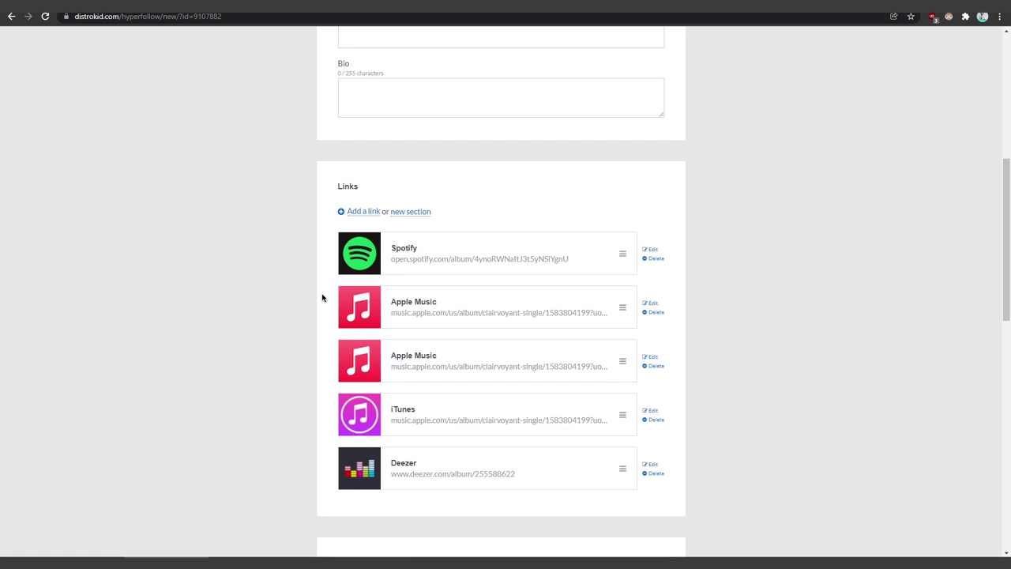
{"action": "scroll", "coordinate": [323, 295], "scroll_direction": "up", "scroll_amount": 1}
{"action": "left_click", "coordinate": [352, 230]}
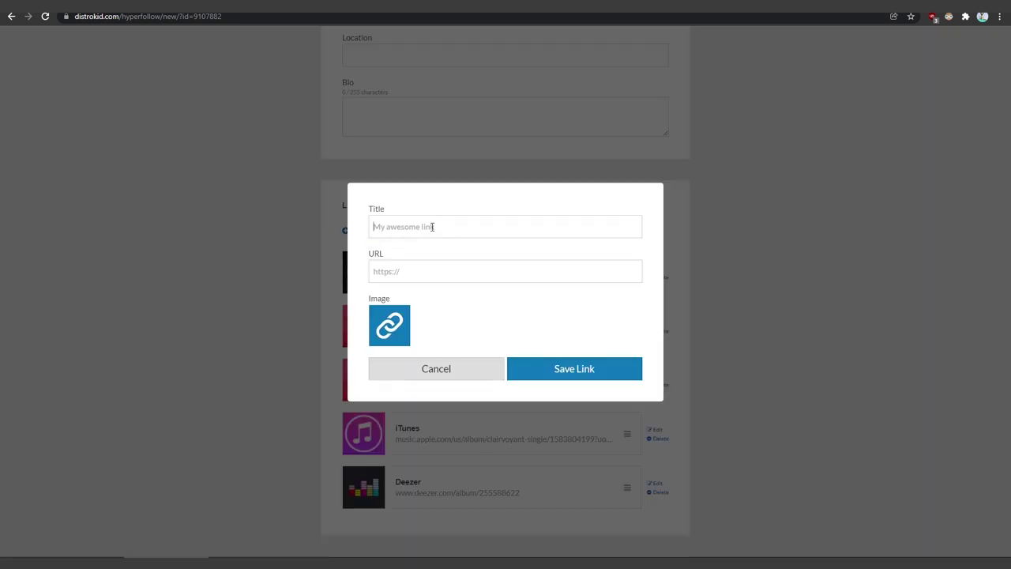
{"action": "left_click", "coordinate": [463, 369]}
Step: Tap the spacebar at each of the first lyric lines to sync them
{"action": "scroll", "coordinate": [331, 194], "scroll_direction": "down", "scroll_amount": 5}
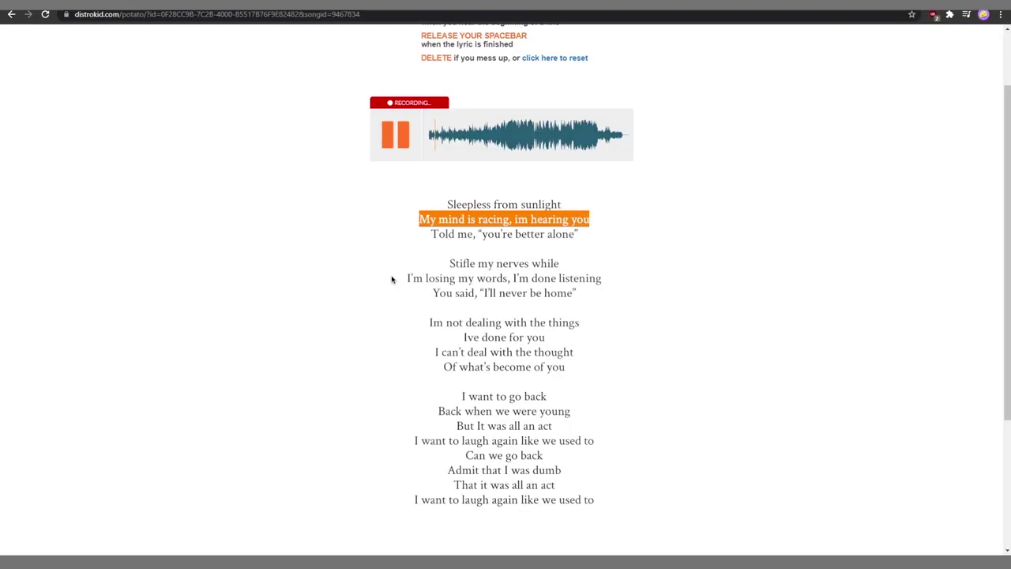
{"action": "key", "text": "space"}
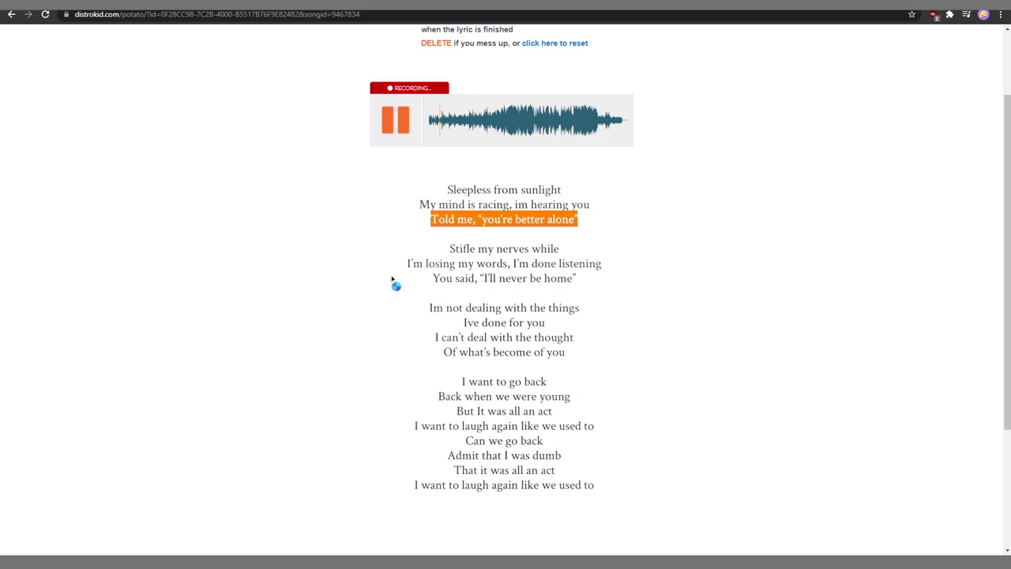
{"action": "key", "text": "space"}
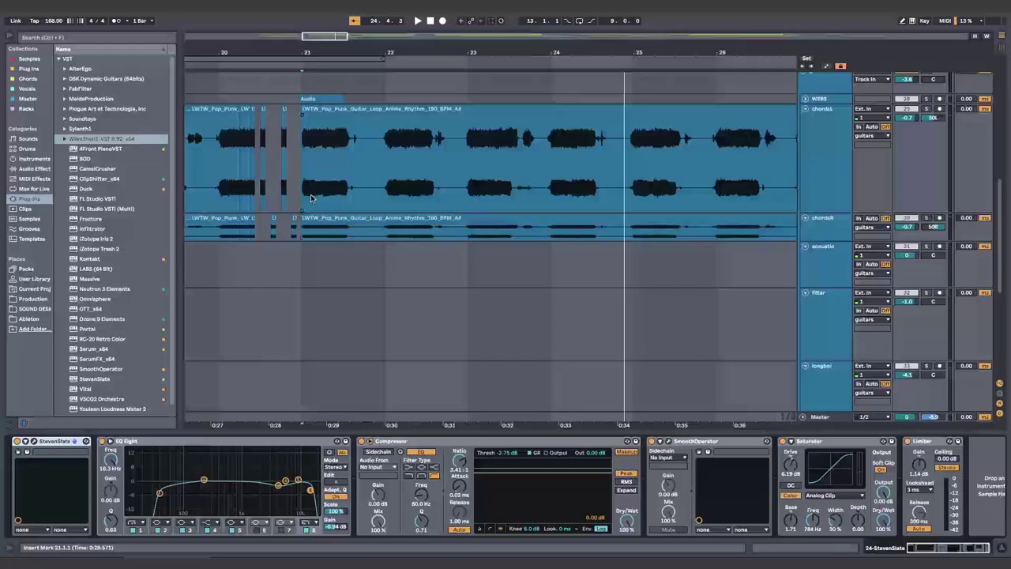
Step: Set the chordsL Utility's input channel to Left only
{"action": "left_click_drag", "start_coordinate": [309, 182], "coordinate": [637, 181]}
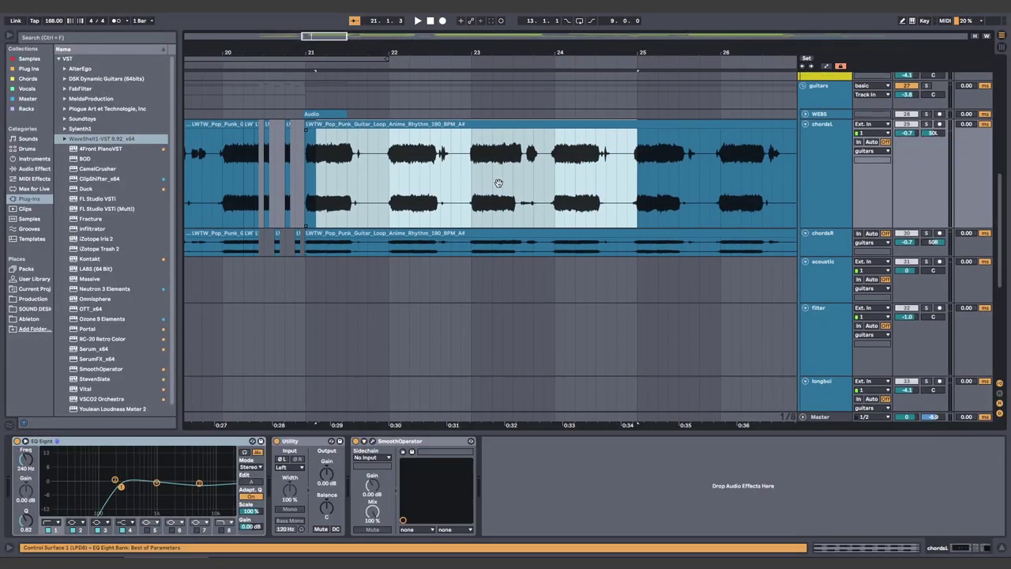
{"action": "left_click", "coordinate": [499, 183]}
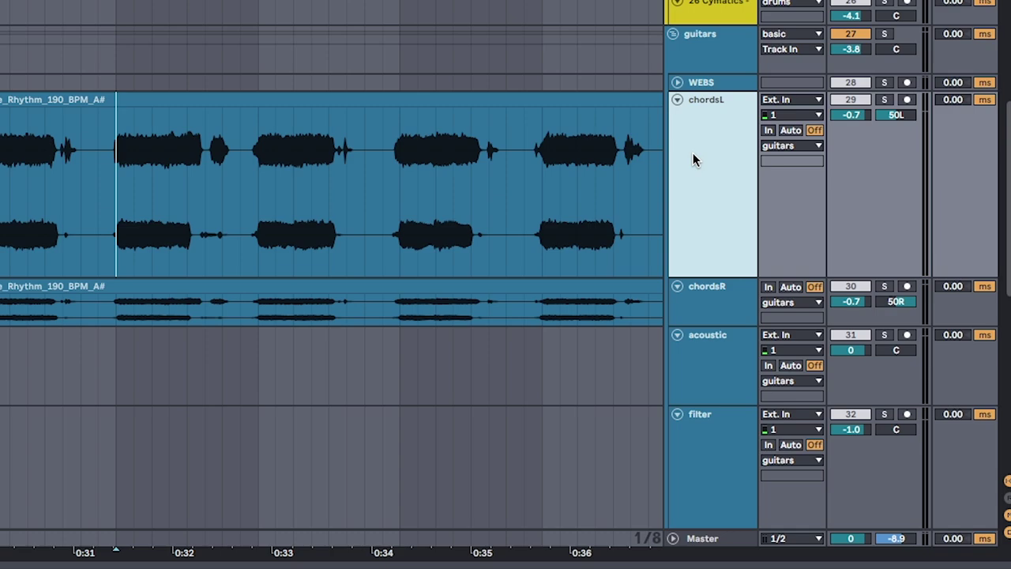
{"action": "left_click", "coordinate": [887, 118]}
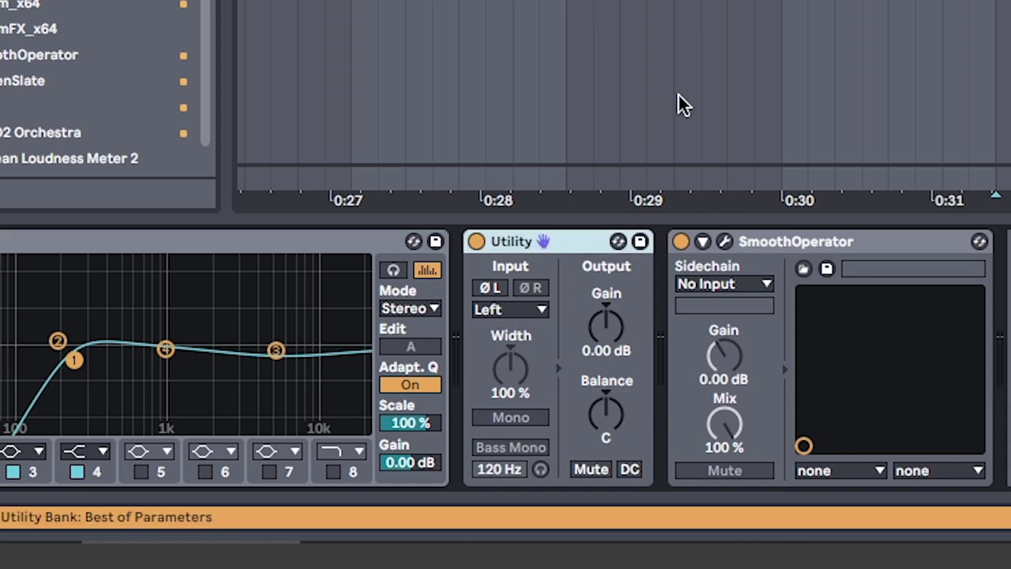
{"action": "left_click", "coordinate": [505, 309]}
{"action": "left_click", "coordinate": [514, 329]}
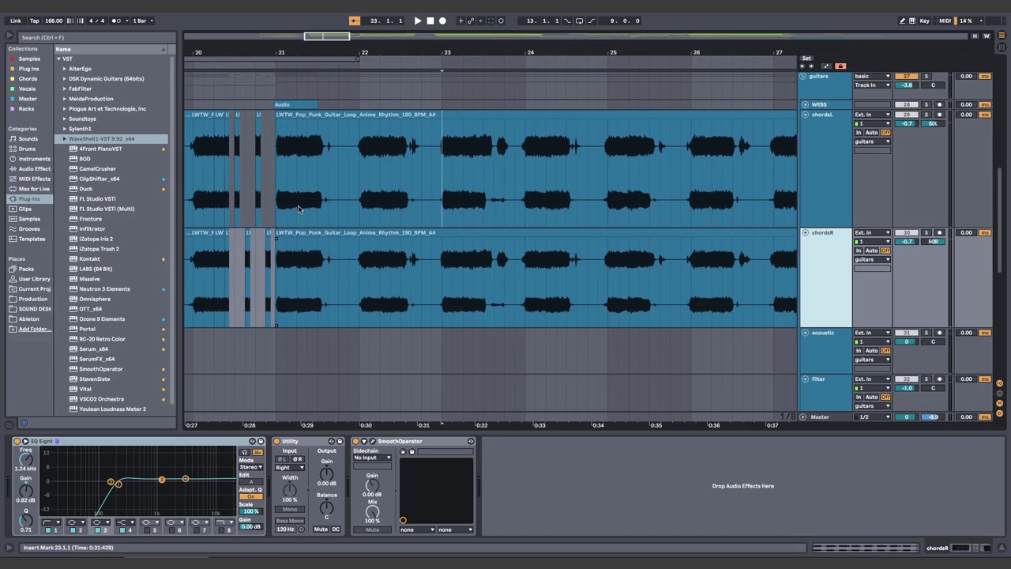
Step: Select bars 21–26 across both chord clips and play the chord guitars from bar 21
{"action": "left_click_drag", "start_coordinate": [276, 199], "coordinate": [744, 273]}
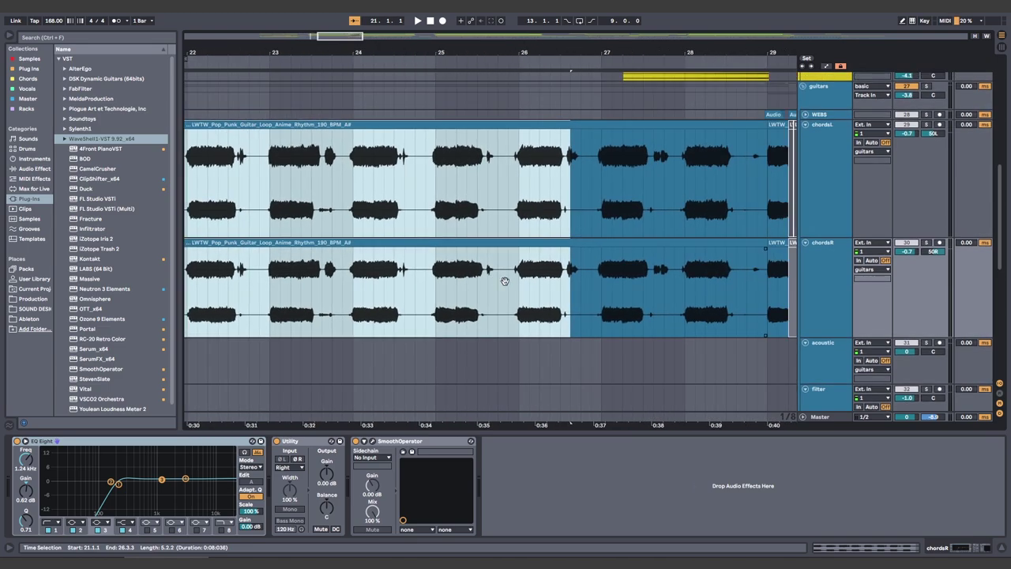
{"action": "scroll", "coordinate": [505, 277], "scroll_direction": "left", "scroll_amount": 1}
{"action": "left_click", "coordinate": [258, 205]}
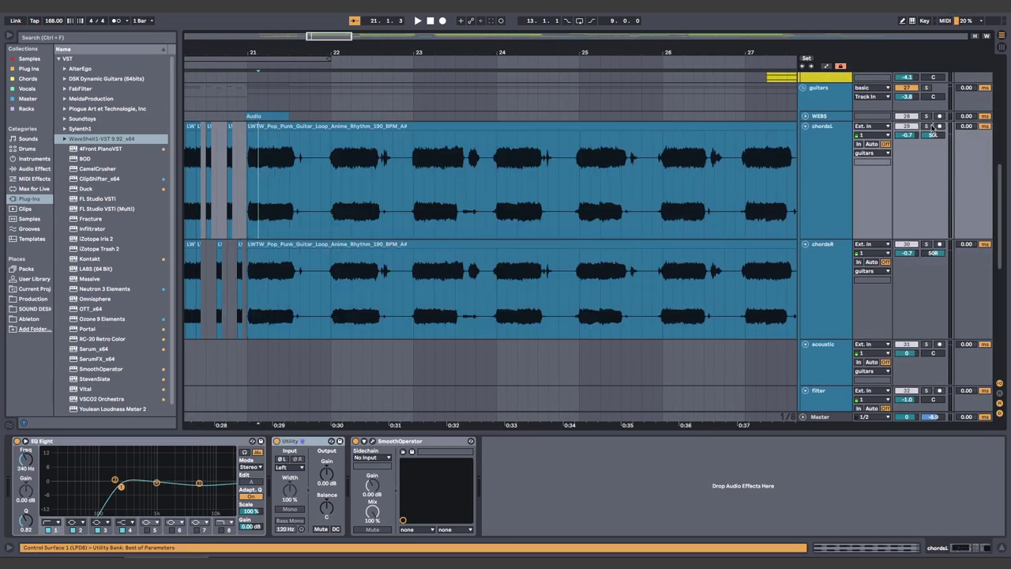
{"action": "key", "text": "space"}
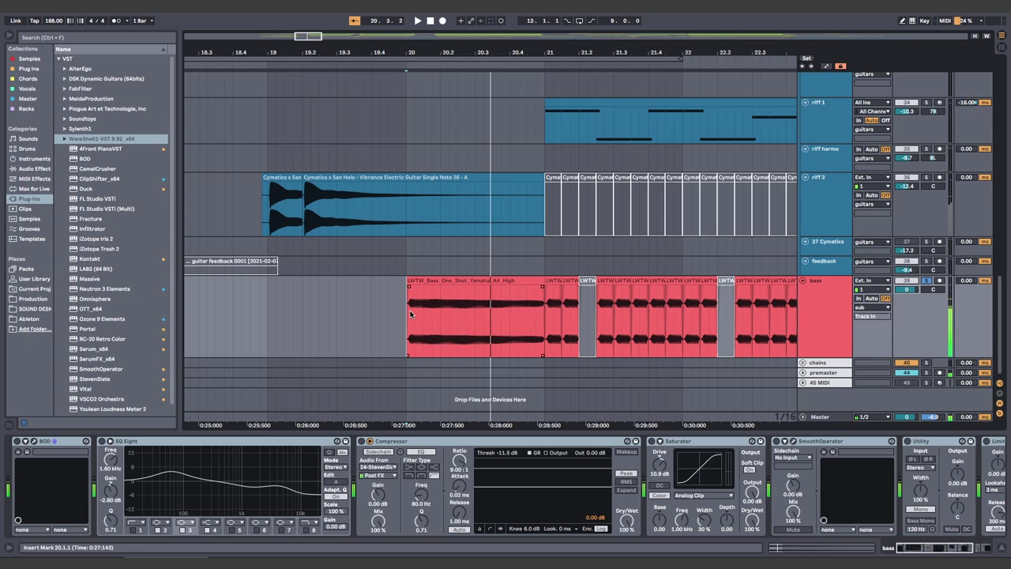
Step: Play the bass clip from its start, then from bar 21 with the BOD window open
{"action": "key", "text": "space"}
{"action": "left_click", "coordinate": [404, 327]}
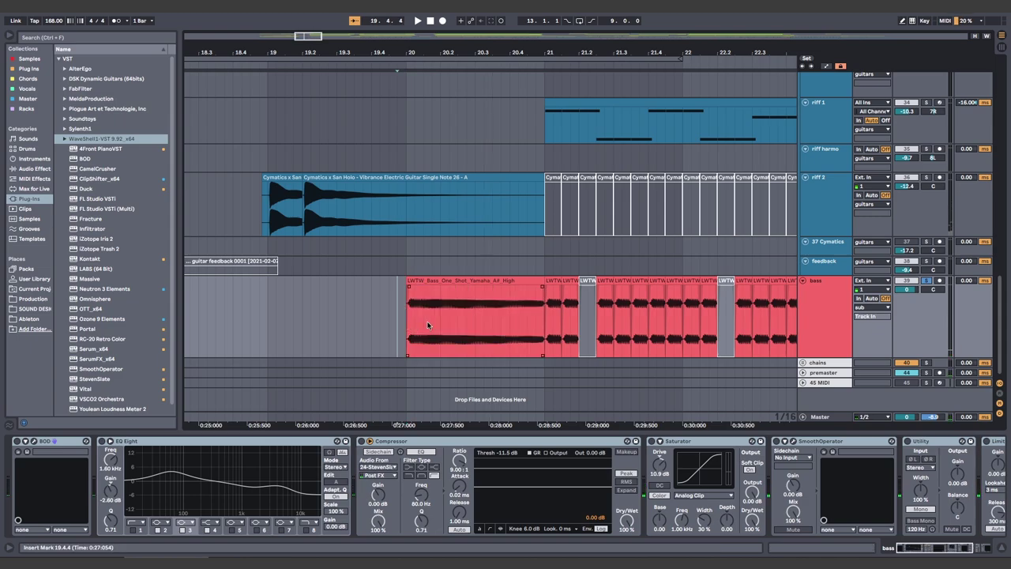
{"action": "key", "text": "space"}
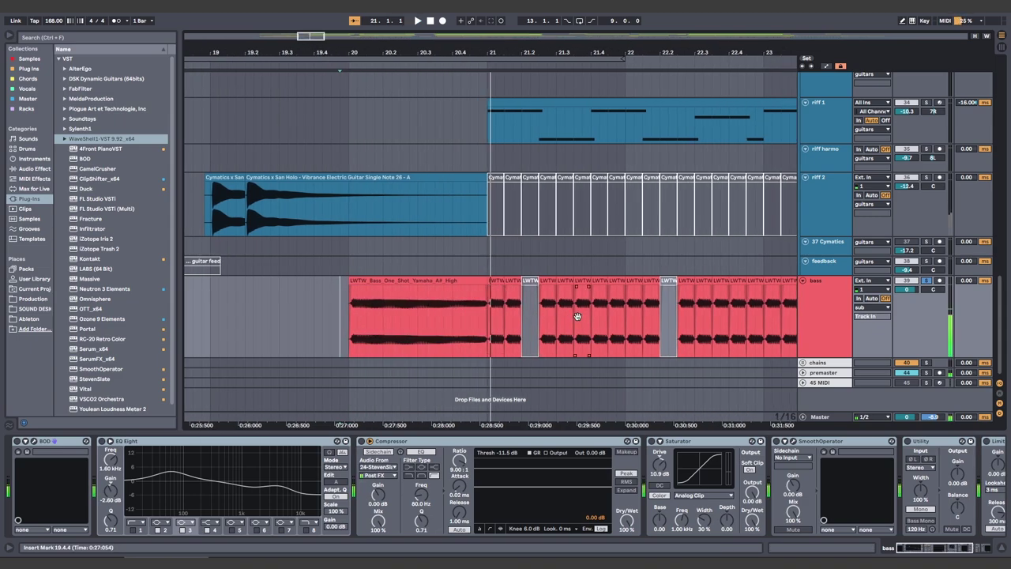
{"action": "key", "text": "minus"}
{"action": "left_click", "coordinate": [246, 314]}
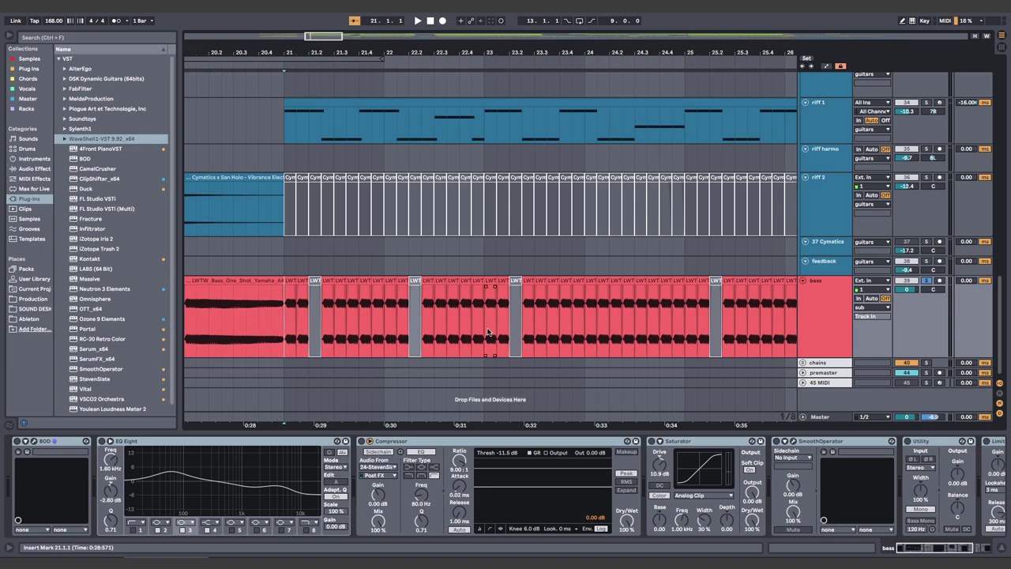
{"action": "scroll", "coordinate": [527, 330], "scroll_direction": "left", "scroll_amount": 5}
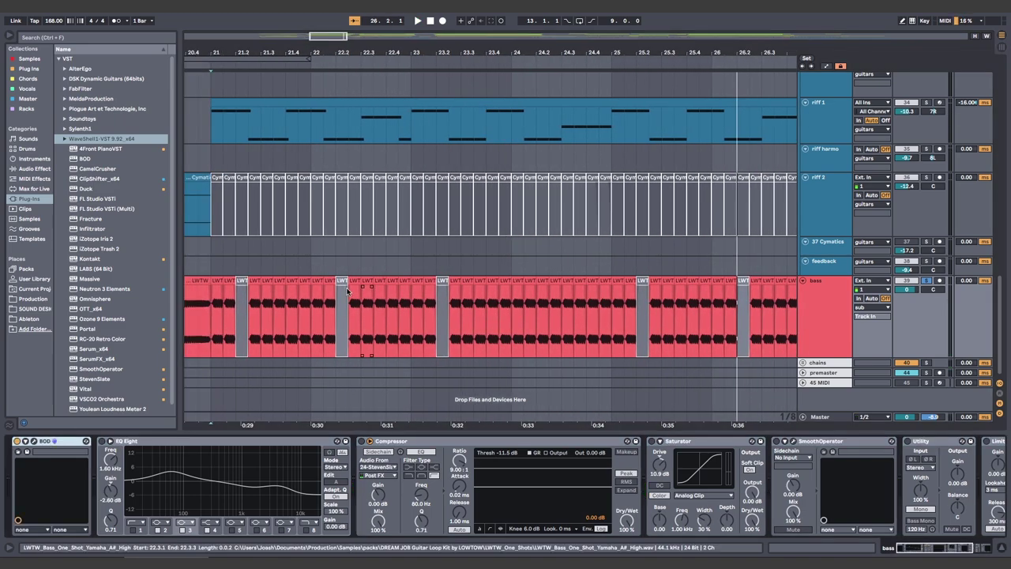
{"action": "left_click", "coordinate": [17, 449]}
{"action": "key", "text": "space"}
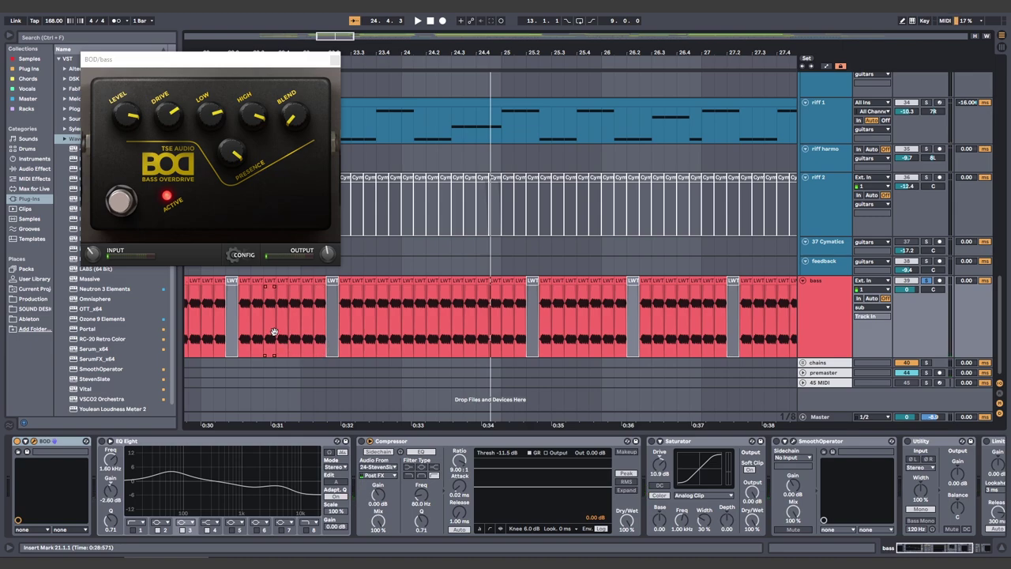
Step: Switch on the bass track's EQ Eight and Saturator
{"action": "scroll", "coordinate": [273, 332], "scroll_direction": "left", "scroll_amount": 5}
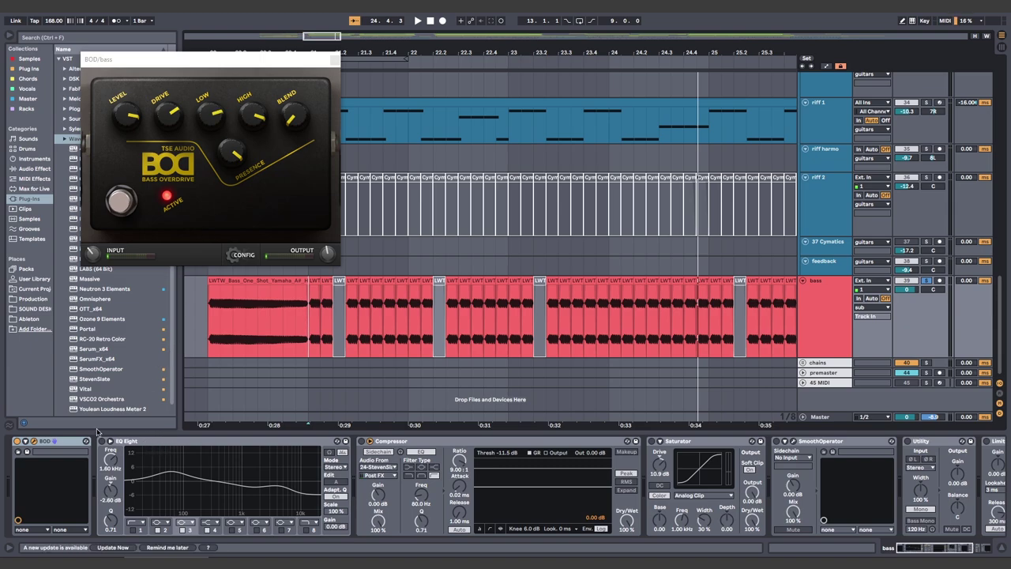
{"action": "left_click", "coordinate": [140, 443]}
{"action": "left_click", "coordinate": [101, 440]}
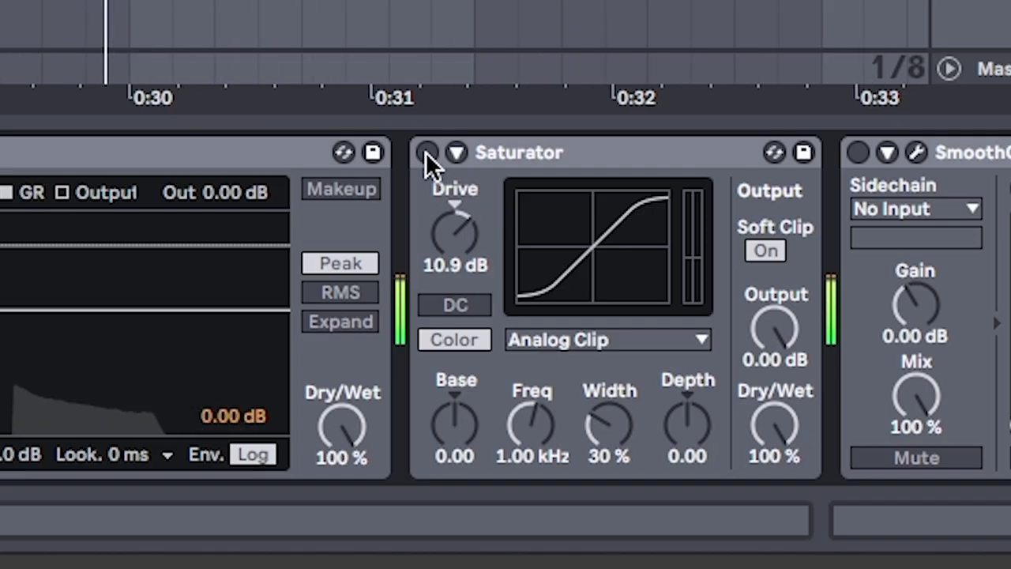
{"action": "left_click", "coordinate": [649, 441]}
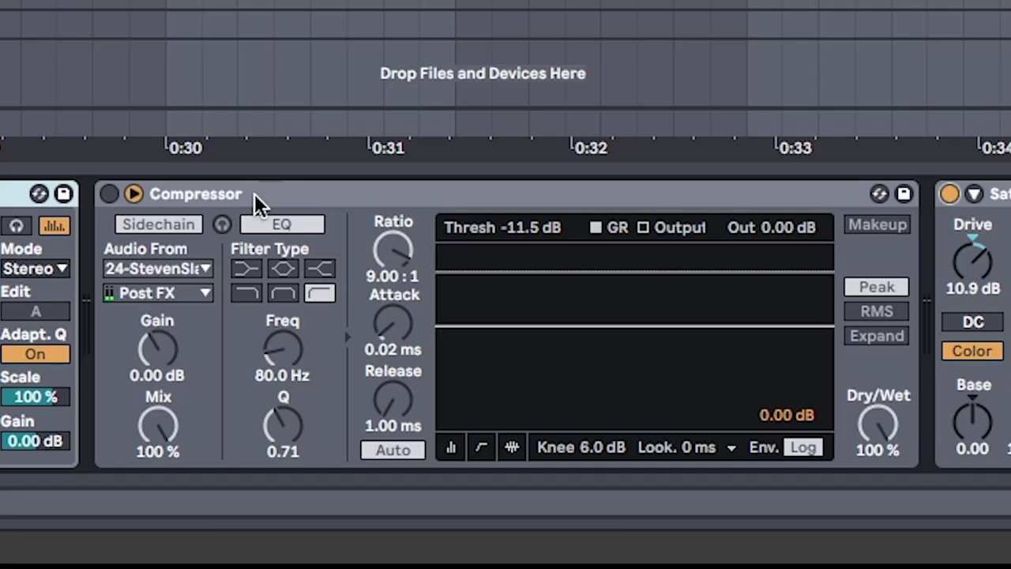
Step: Turn on the bass Compressor, sidechained from 24-StevenSlate, with a lowered threshold for stronger ducking
{"action": "left_click", "coordinate": [109, 193]}
{"action": "left_click", "coordinate": [109, 193]}
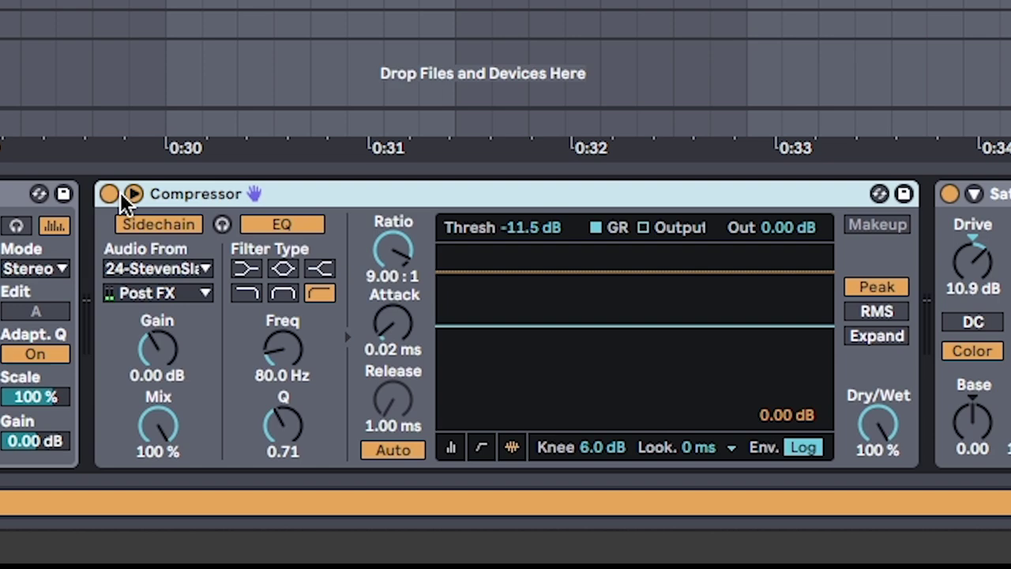
{"action": "left_click", "coordinate": [172, 268]}
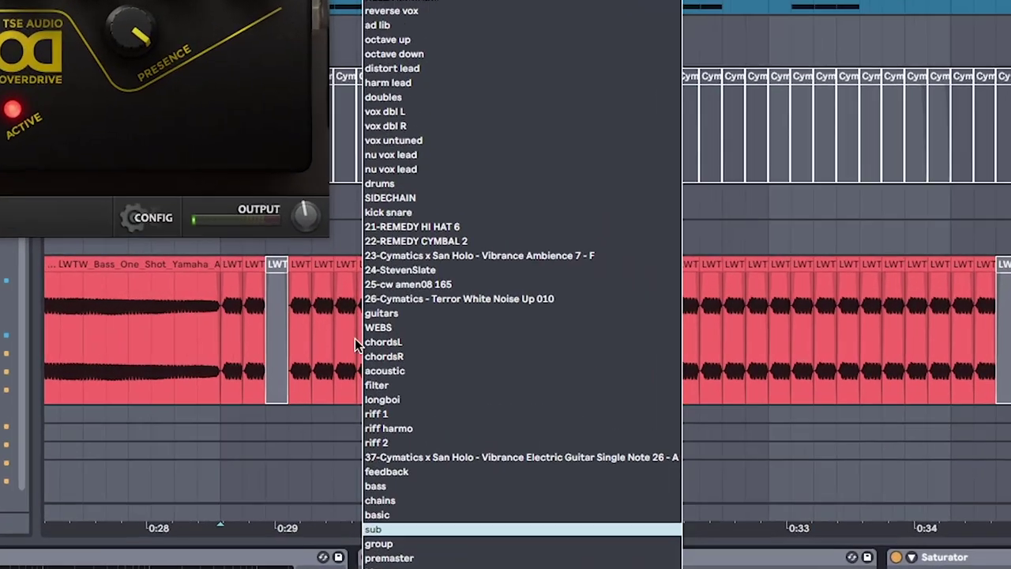
{"action": "left_click", "coordinate": [418, 267]}
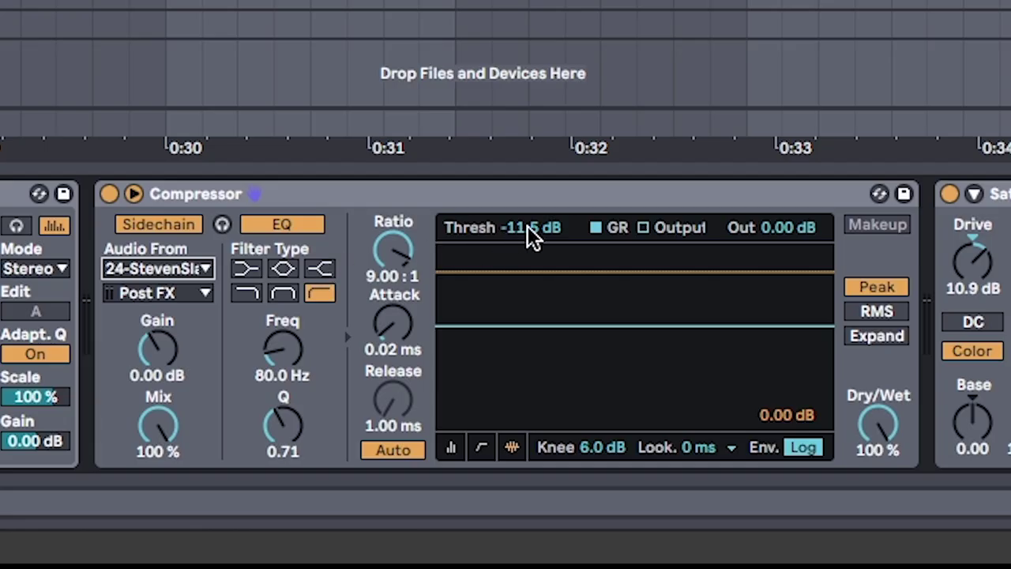
{"action": "left_click", "coordinate": [600, 151]}
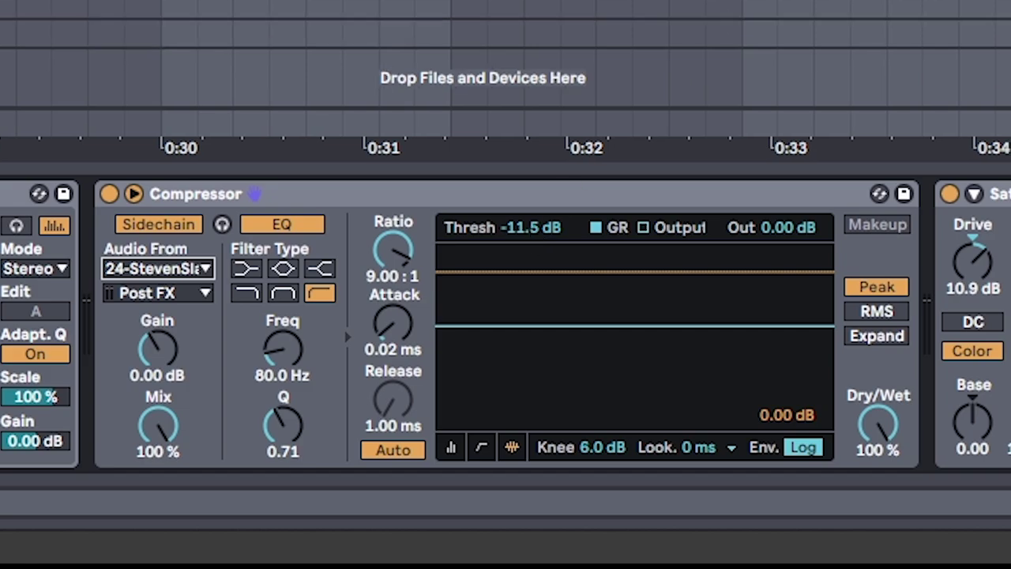
{"action": "scroll", "coordinate": [922, 49], "scroll_direction": "left", "scroll_amount": 3}
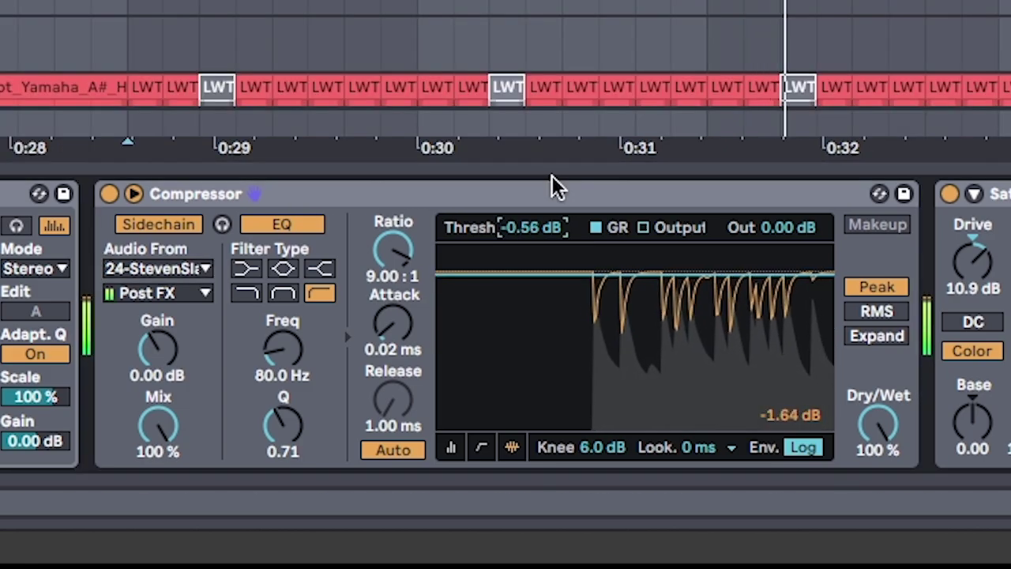
{"action": "left_click_drag", "start_coordinate": [552, 185], "coordinate": [550, 221]}
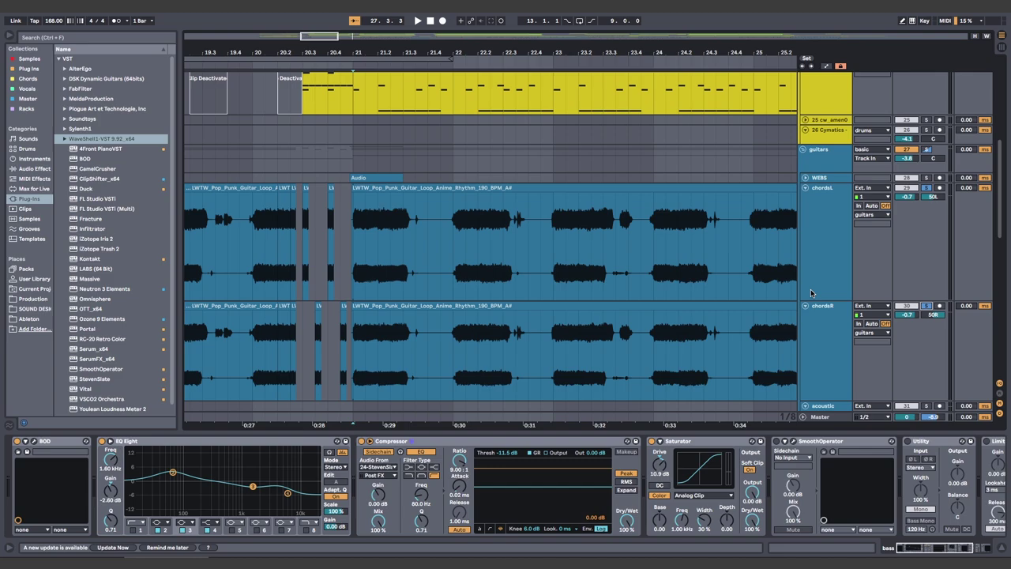
Step: Select the chordsL guitar track and play the chord guitars from bar 21
{"action": "scroll", "coordinate": [810, 293], "scroll_direction": "down", "scroll_amount": 3}
{"action": "left_click", "coordinate": [341, 187]}
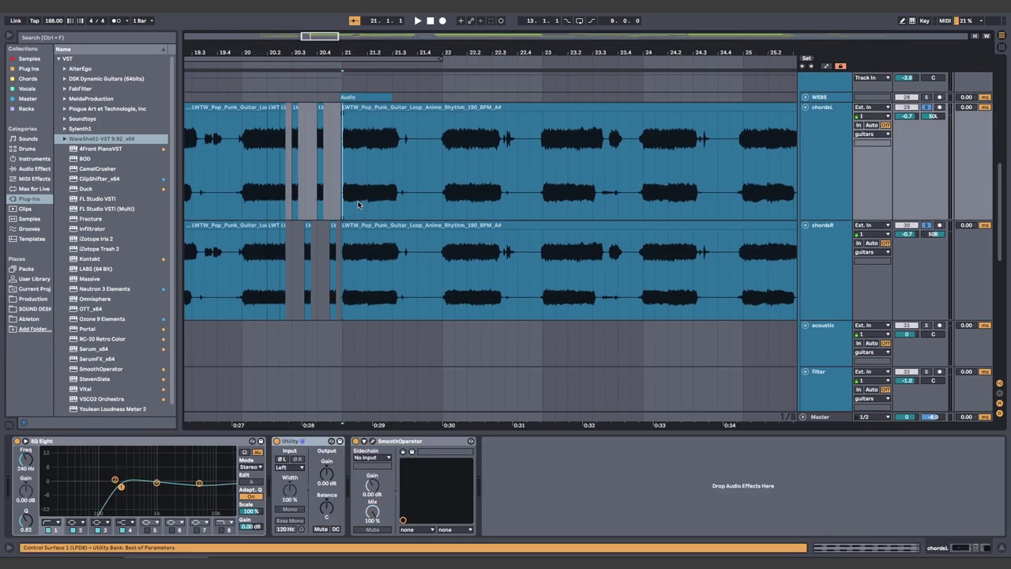
{"action": "key", "text": "space"}
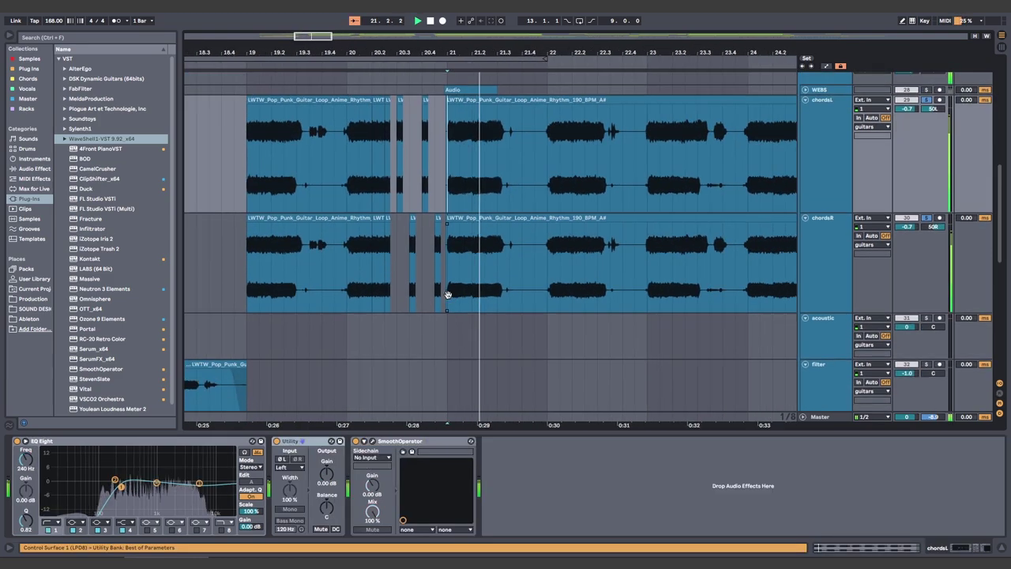
{"action": "scroll", "coordinate": [345, 187], "scroll_direction": "down", "scroll_amount": 8}
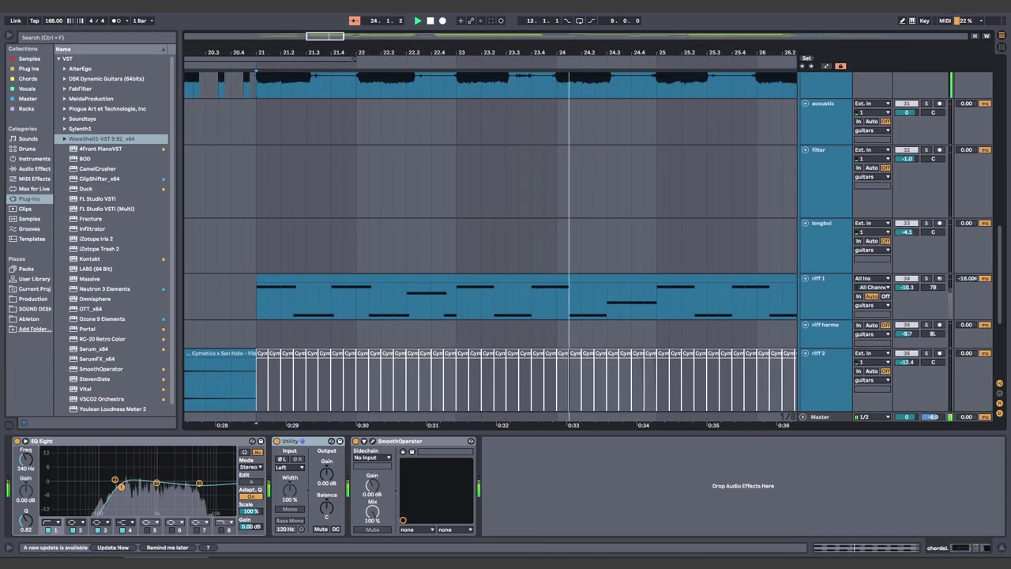
Step: Stop playback, select the riff 1 track, and scroll through the Guitar and Bass pack page
{"action": "key", "text": "space"}
{"action": "left_click", "coordinate": [354, 263]}
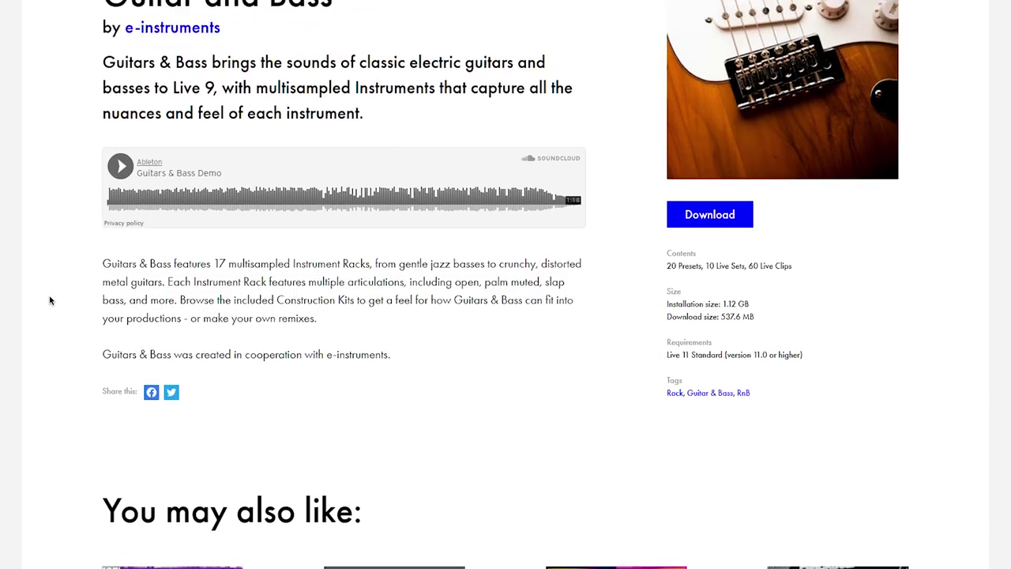
{"action": "scroll", "coordinate": [49, 300], "scroll_direction": "up", "scroll_amount": 3}
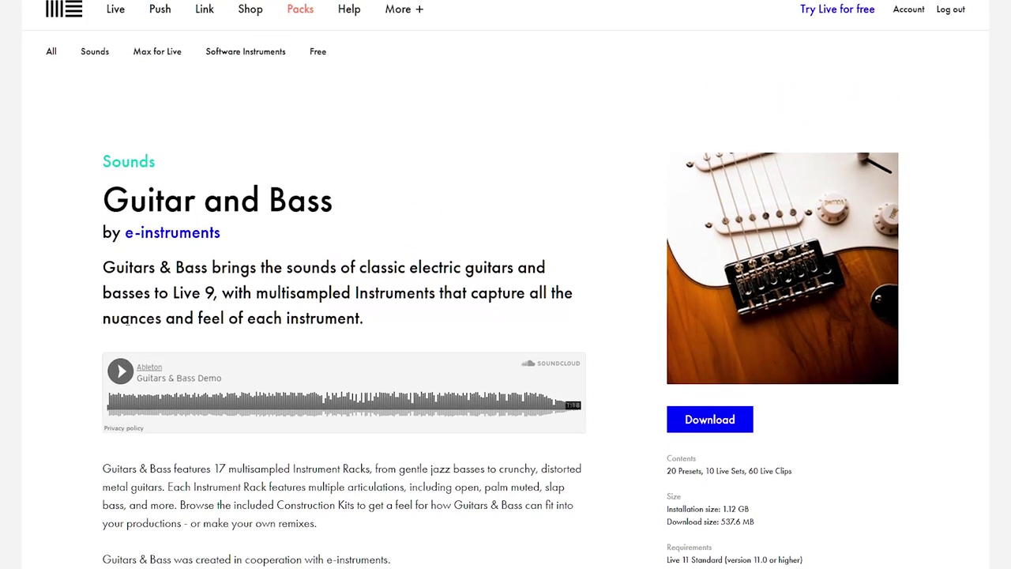
{"action": "scroll", "coordinate": [703, 439], "scroll_direction": "down", "scroll_amount": 1}
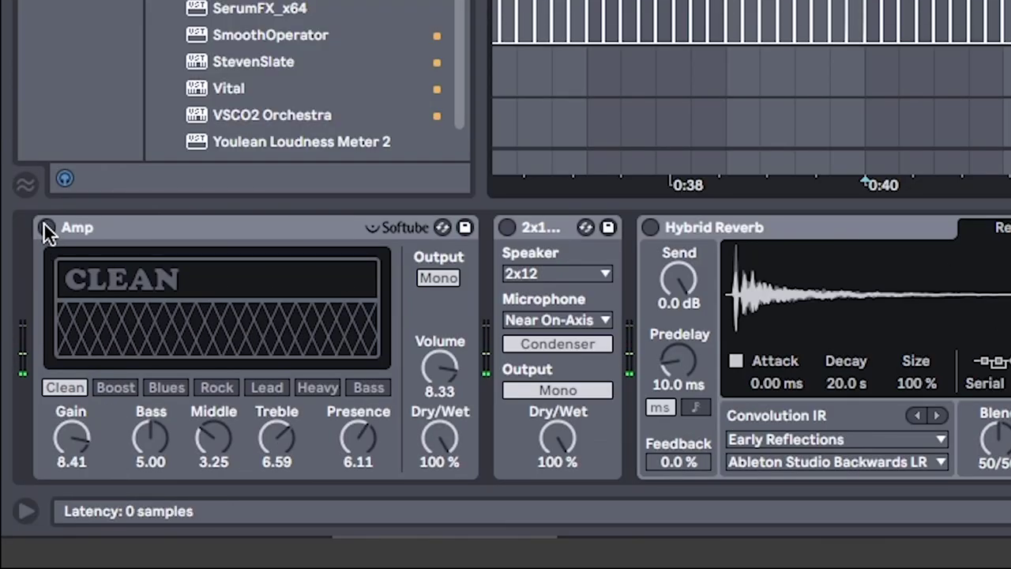
Step: Turn on the clean Amp, the 2x12 Cabinet and the Hybrid Reverb on the guitar track
{"action": "left_click", "coordinate": [46, 227]}
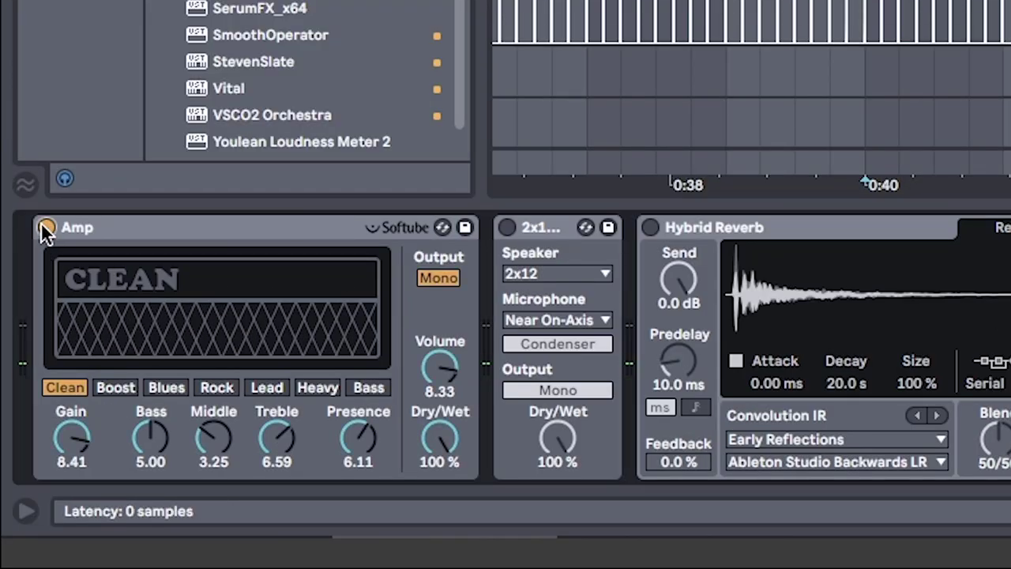
{"action": "left_click", "coordinate": [506, 226]}
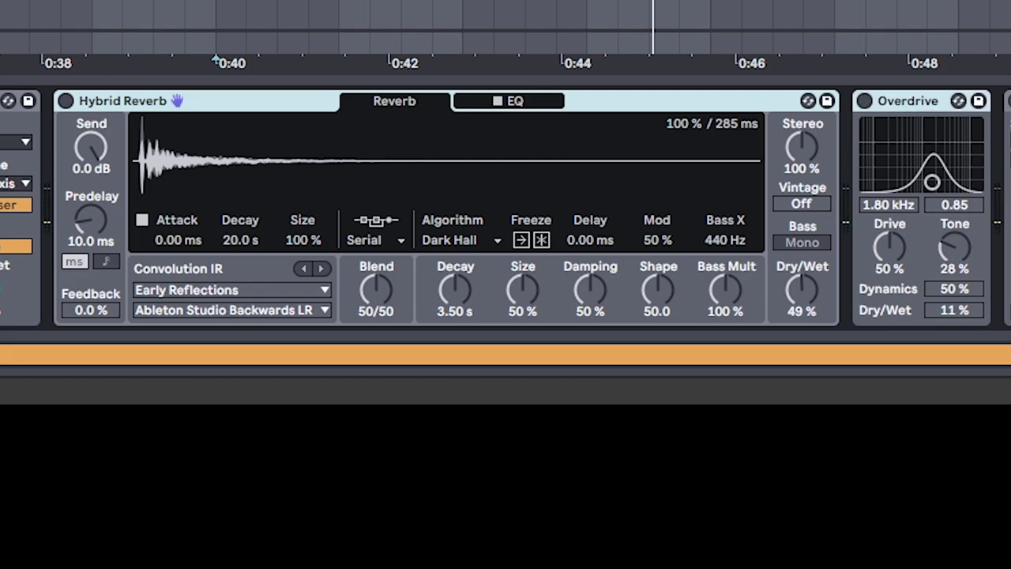
{"action": "left_click", "coordinate": [62, 101]}
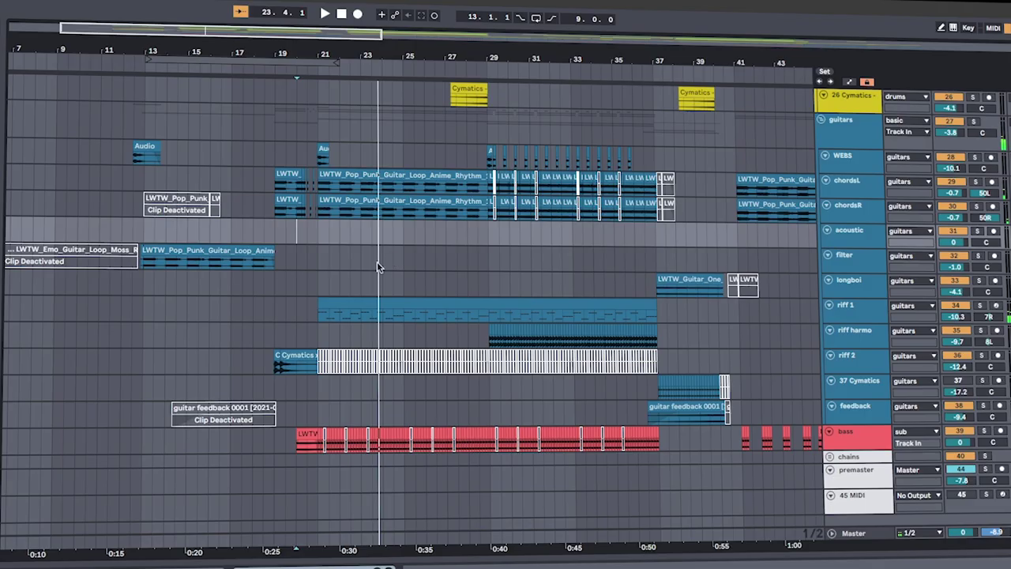
{"action": "scroll", "coordinate": [376, 261], "scroll_direction": "up", "scroll_amount": 5}
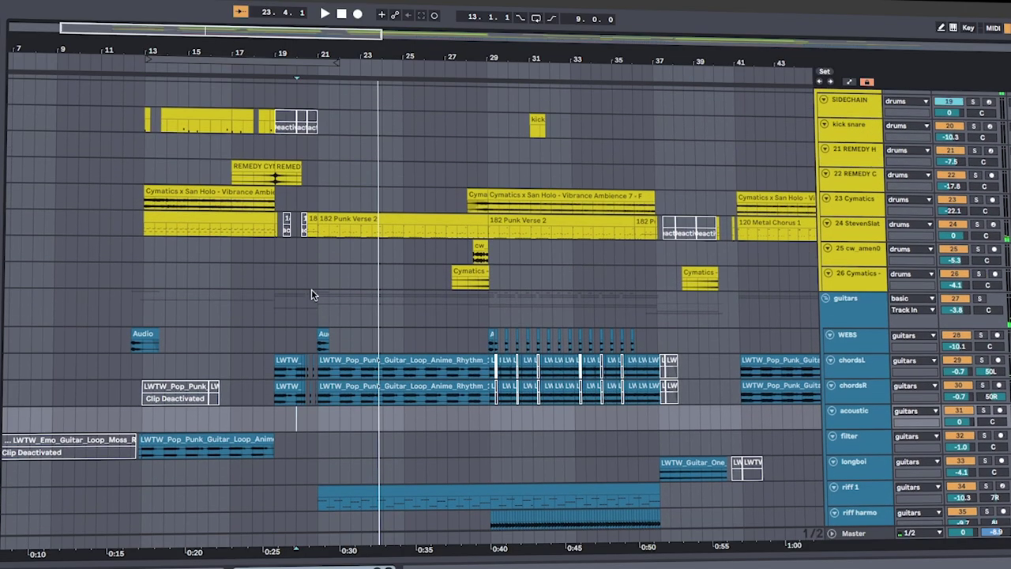
{"action": "key", "text": "space"}
{"action": "scroll", "coordinate": [308, 270], "scroll_direction": "left", "scroll_amount": 3}
{"action": "scroll", "coordinate": [484, 367], "scroll_direction": "down", "scroll_amount": 3}
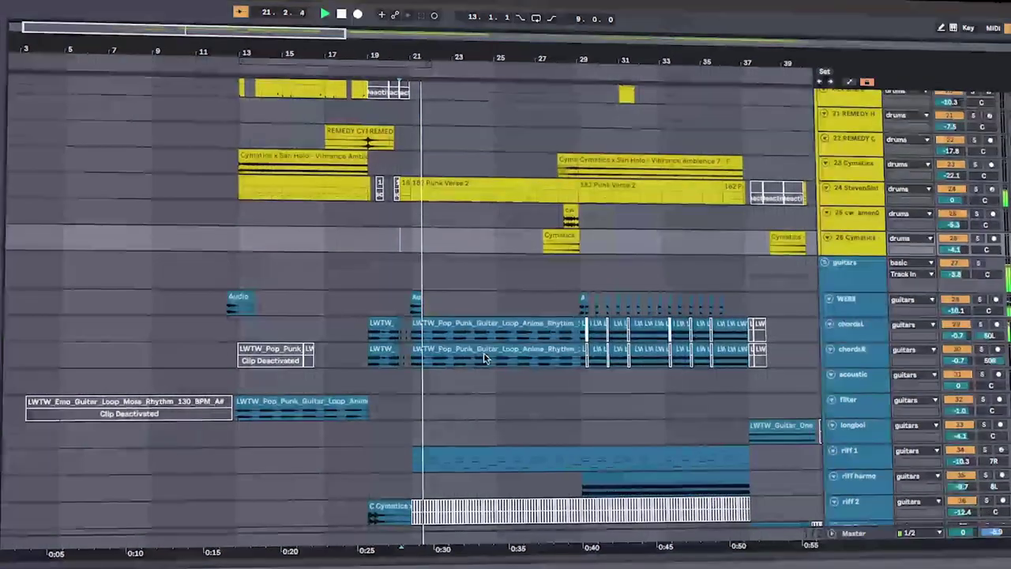
{"action": "scroll", "coordinate": [489, 363], "scroll_direction": "down", "scroll_amount": 2}
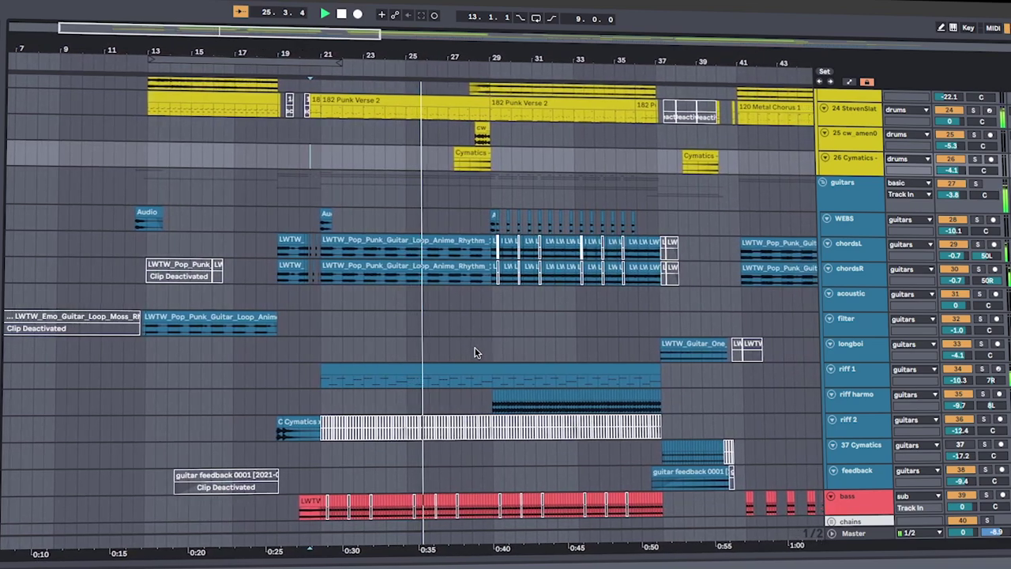
{"action": "scroll", "coordinate": [472, 351], "scroll_direction": "up", "scroll_amount": 2}
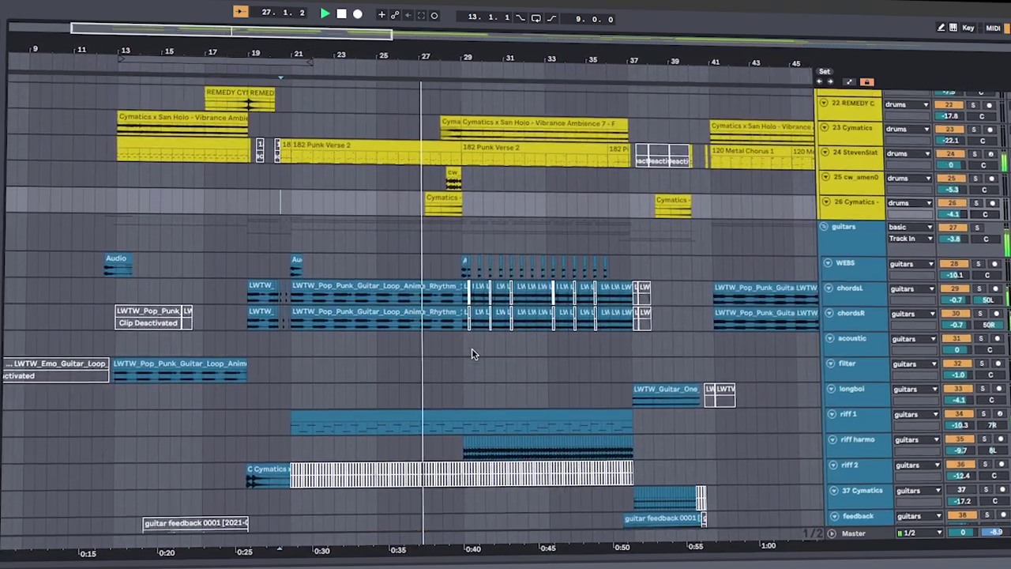
{"action": "scroll", "coordinate": [549, 395], "scroll_direction": "up", "scroll_amount": 1}
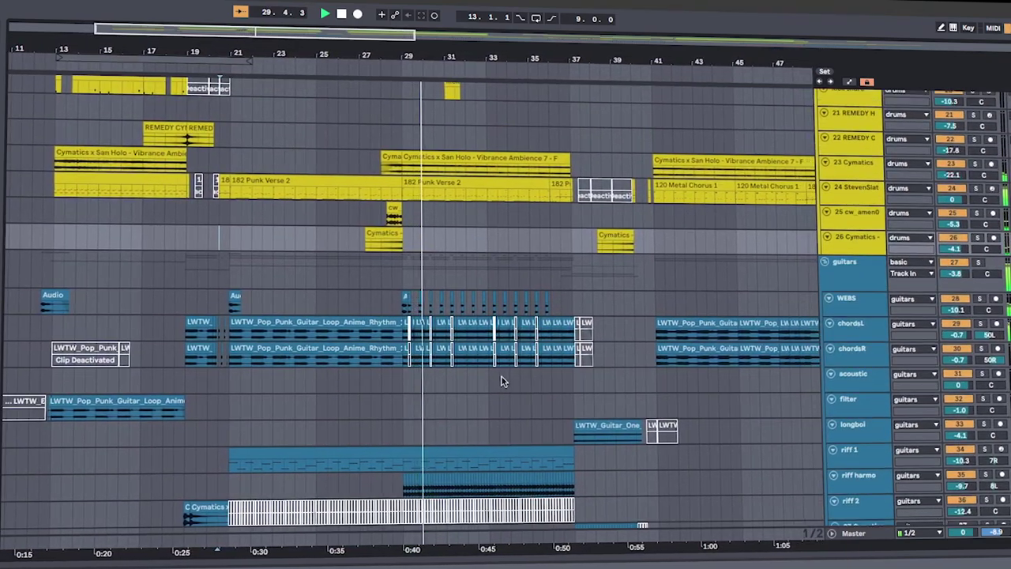
{"action": "scroll", "coordinate": [522, 378], "scroll_direction": "down", "scroll_amount": 3}
{"action": "scroll", "coordinate": [511, 372], "scroll_direction": "down", "scroll_amount": 3}
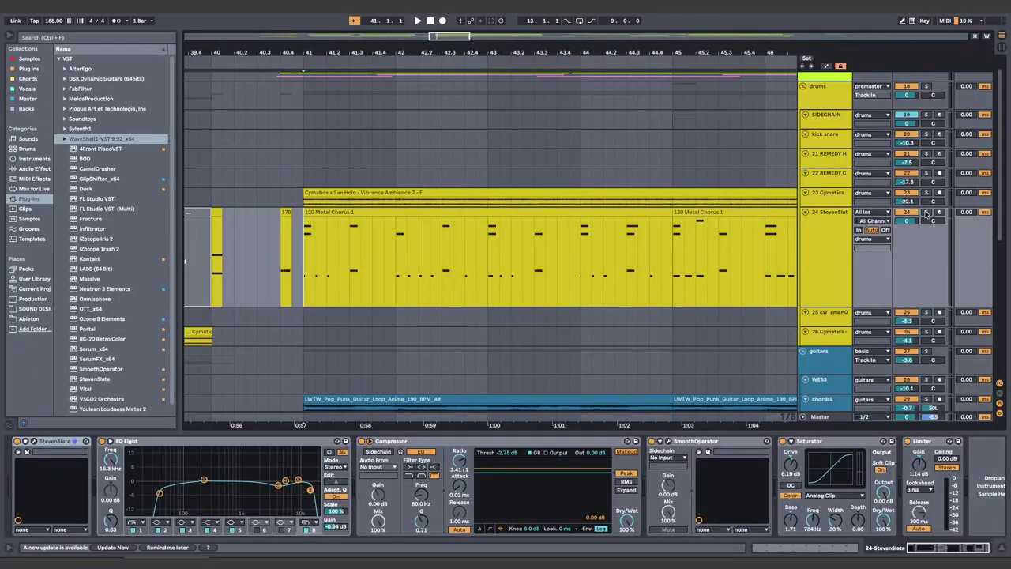
{"action": "key", "text": "space"}
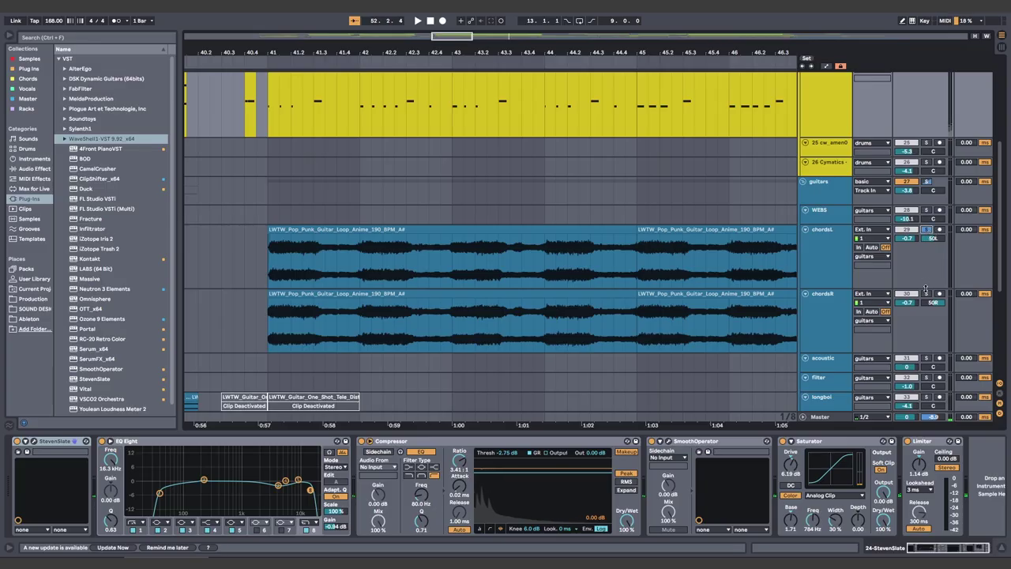
{"action": "left_click", "coordinate": [269, 280]}
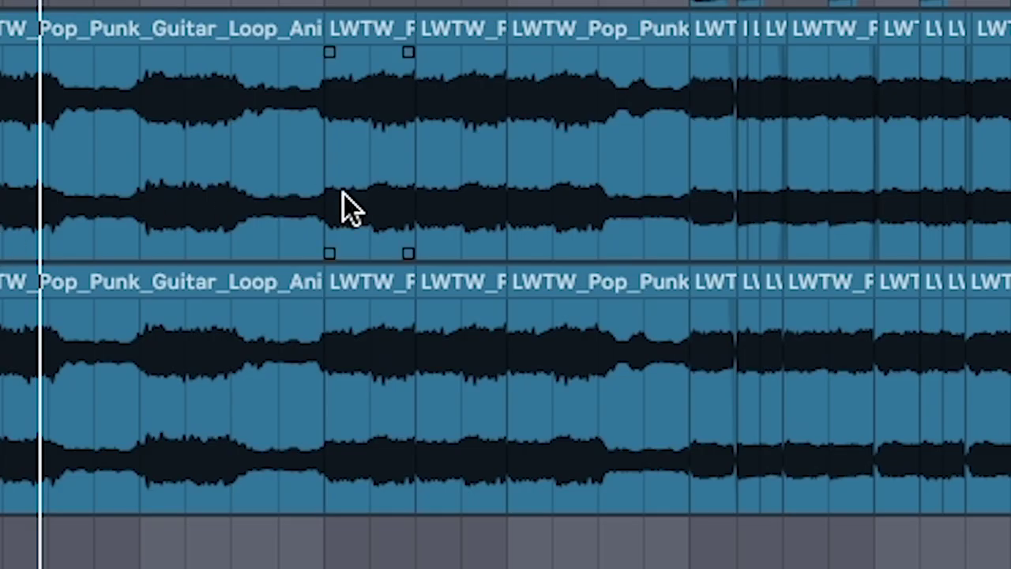
{"action": "left_click_drag", "start_coordinate": [566, 211], "coordinate": [654, 264]}
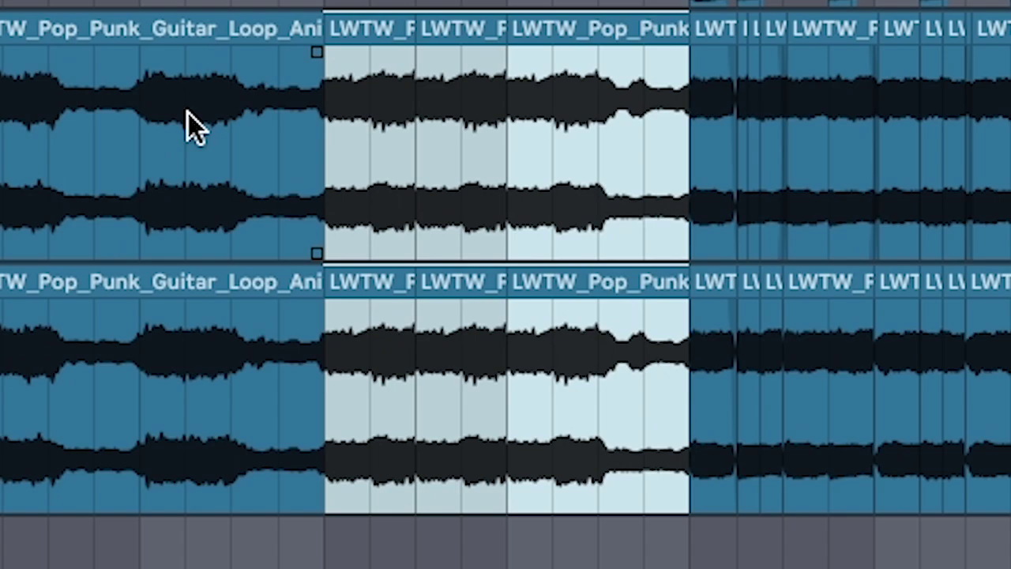
{"action": "left_click", "coordinate": [311, 162]}
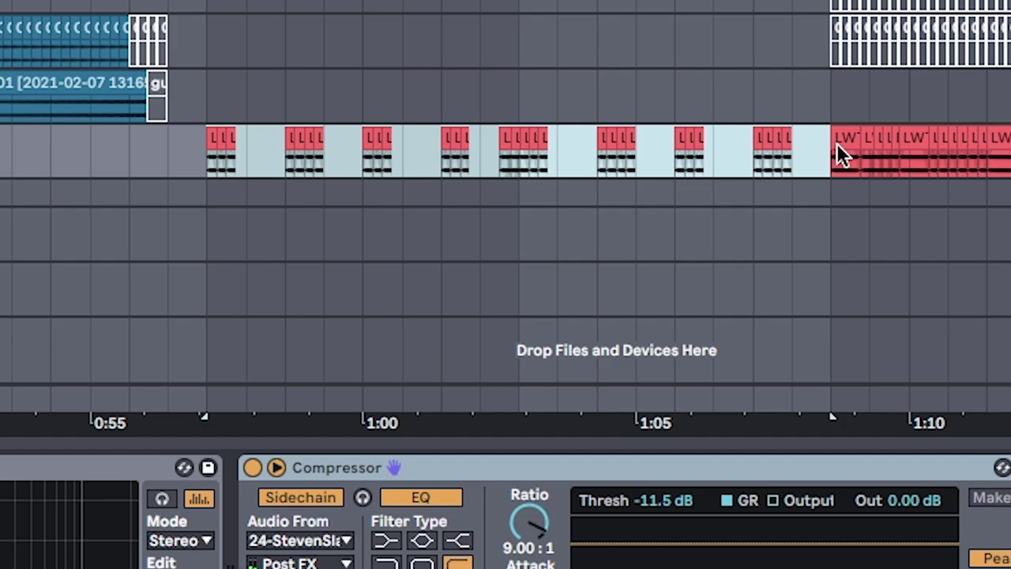
Step: Play the riff 1 and riff harmo lead section from a start point near bar 53
{"action": "scroll", "coordinate": [836, 143], "scroll_direction": "up", "scroll_amount": 3}
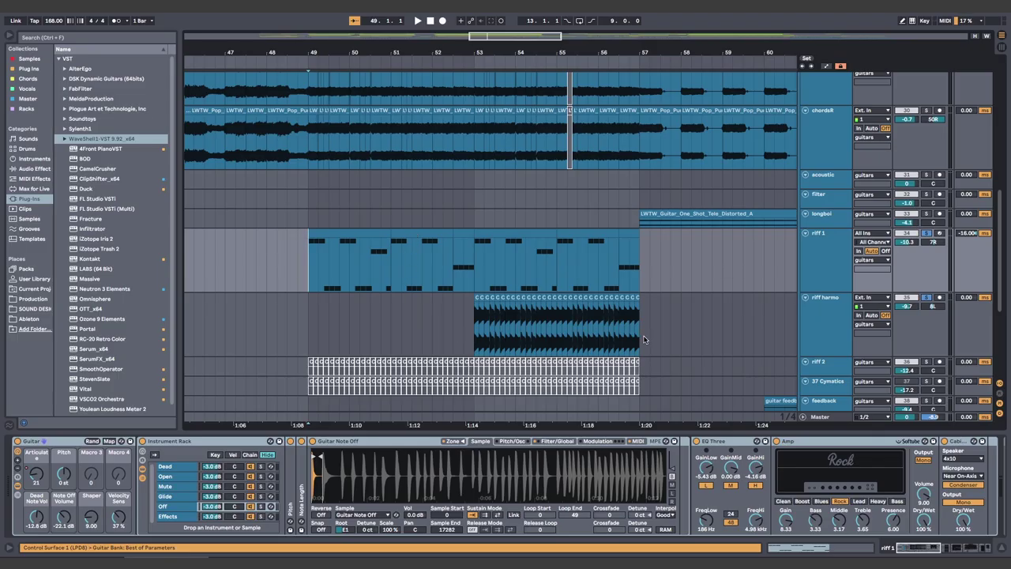
{"action": "left_click", "coordinate": [644, 339]}
{"action": "left_click", "coordinate": [474, 267]}
{"action": "key", "text": "space"}
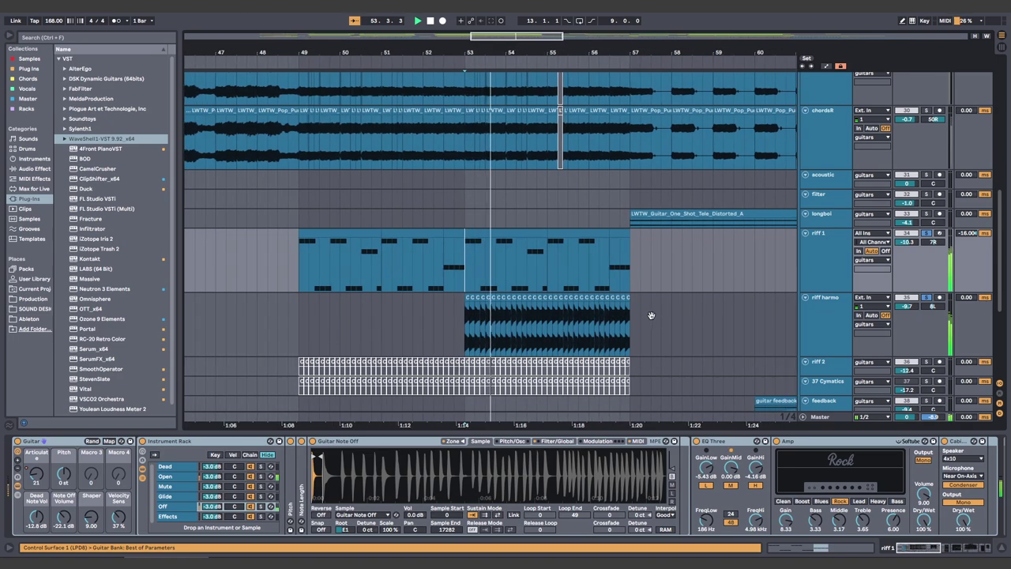
{"action": "scroll", "coordinate": [651, 315], "scroll_direction": "down", "scroll_amount": 1}
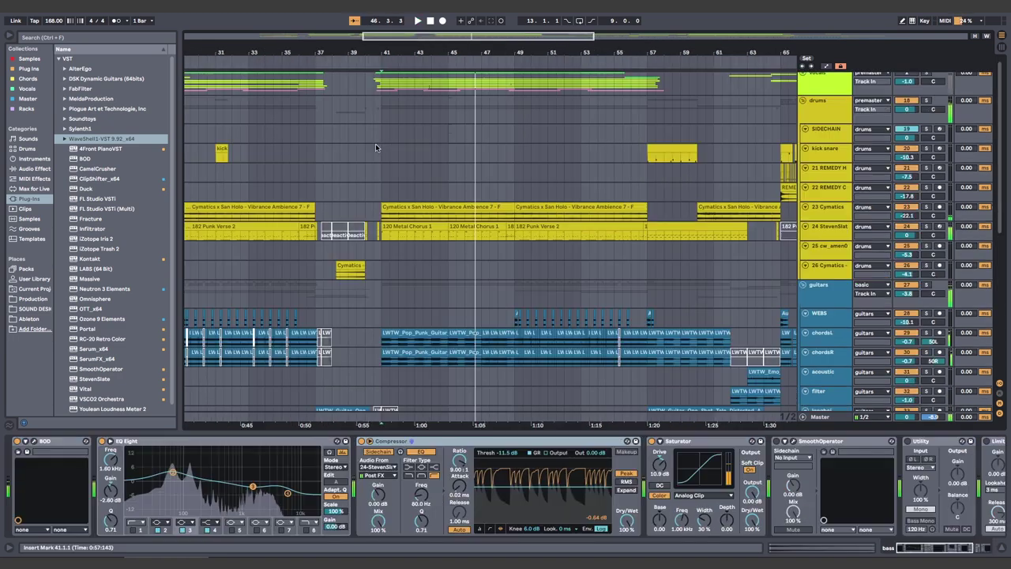
Step: Select the SIDECHAIN track, scroll through the chorus tracks, and re-enable Follow during playback
{"action": "left_click", "coordinate": [376, 143]}
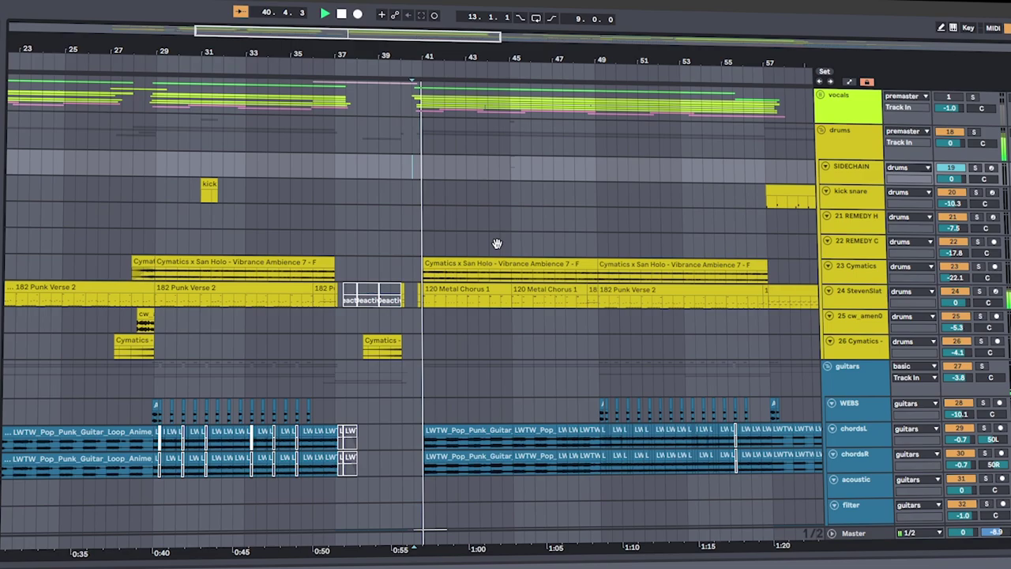
{"action": "scroll", "coordinate": [497, 241], "scroll_direction": "down", "scroll_amount": 7}
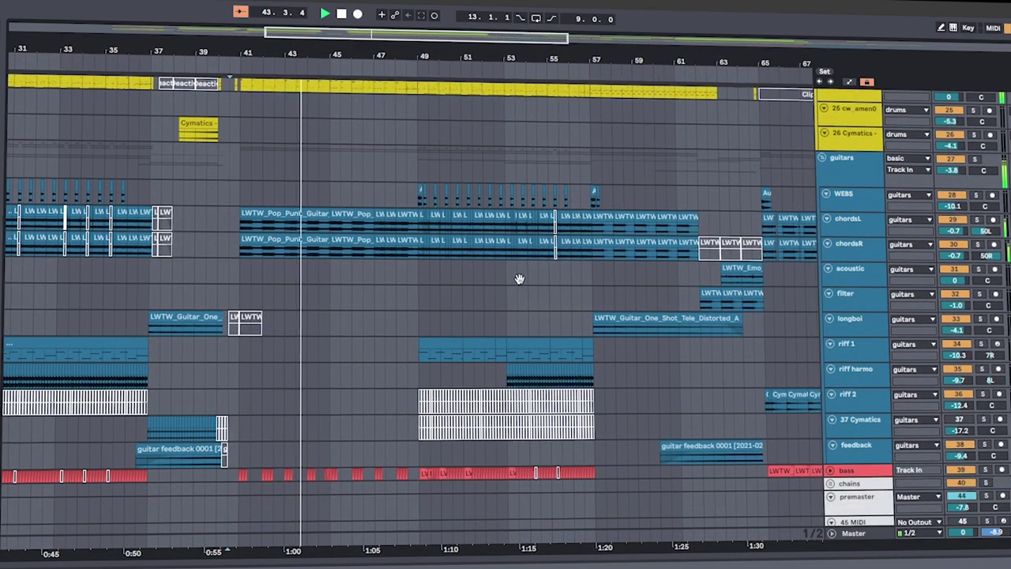
{"action": "scroll", "coordinate": [519, 279], "scroll_direction": "up", "scroll_amount": 3}
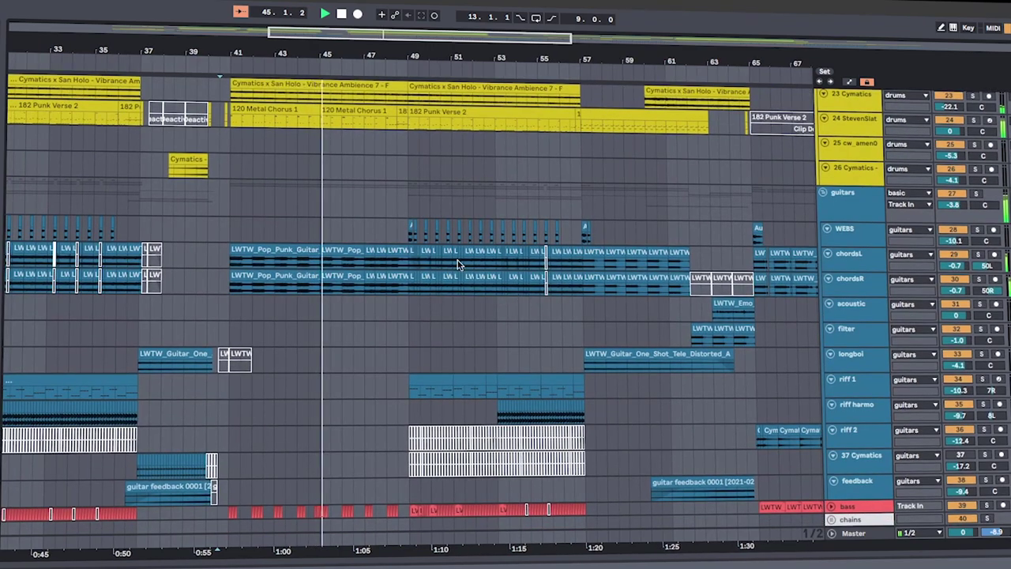
{"action": "left_click", "coordinate": [241, 13]}
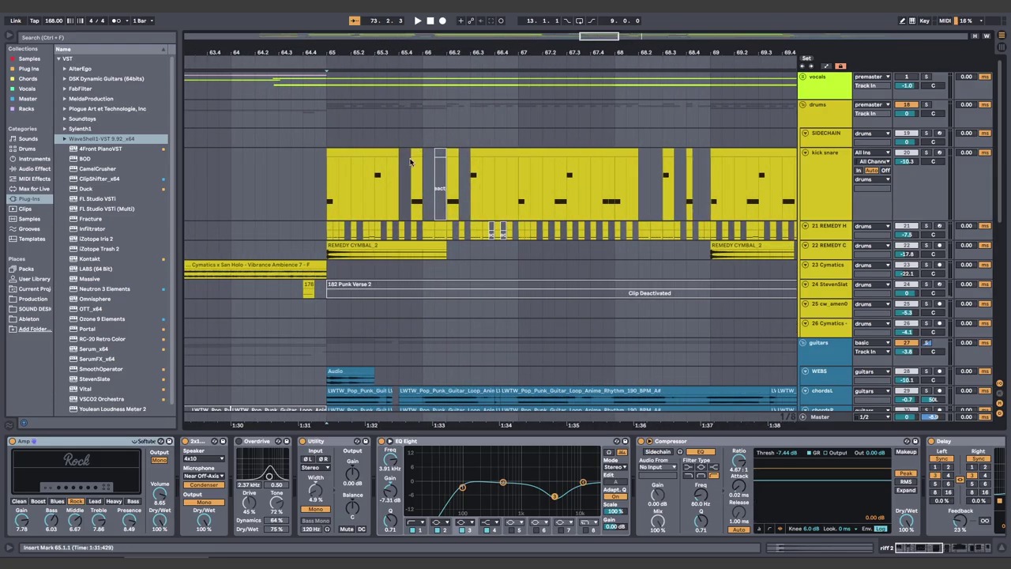
Step: Set the start point at bar 65 on the kick snare track and play from there
{"action": "left_click", "coordinate": [278, 194]}
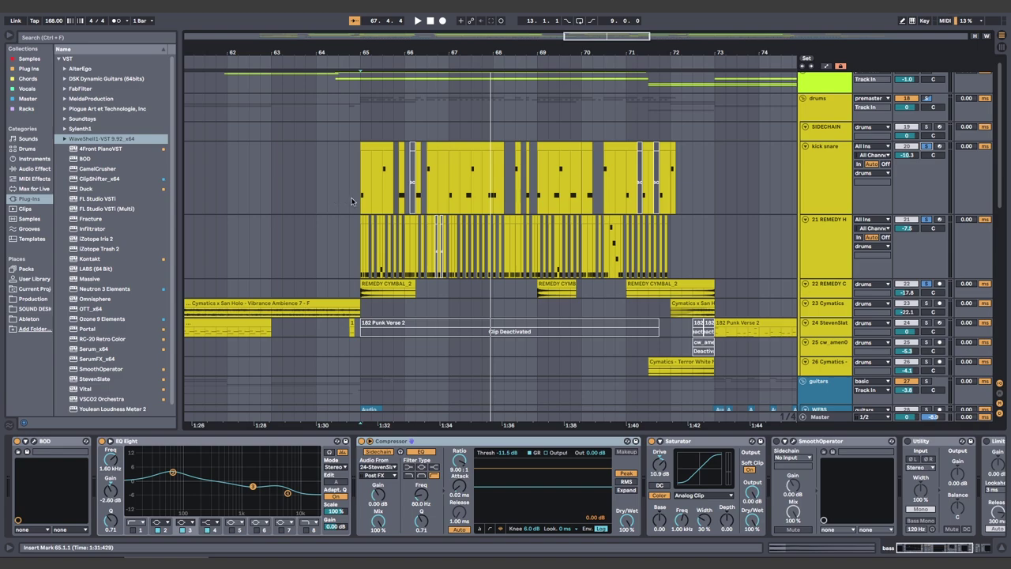
{"action": "left_click", "coordinate": [333, 193]}
{"action": "key", "text": "space"}
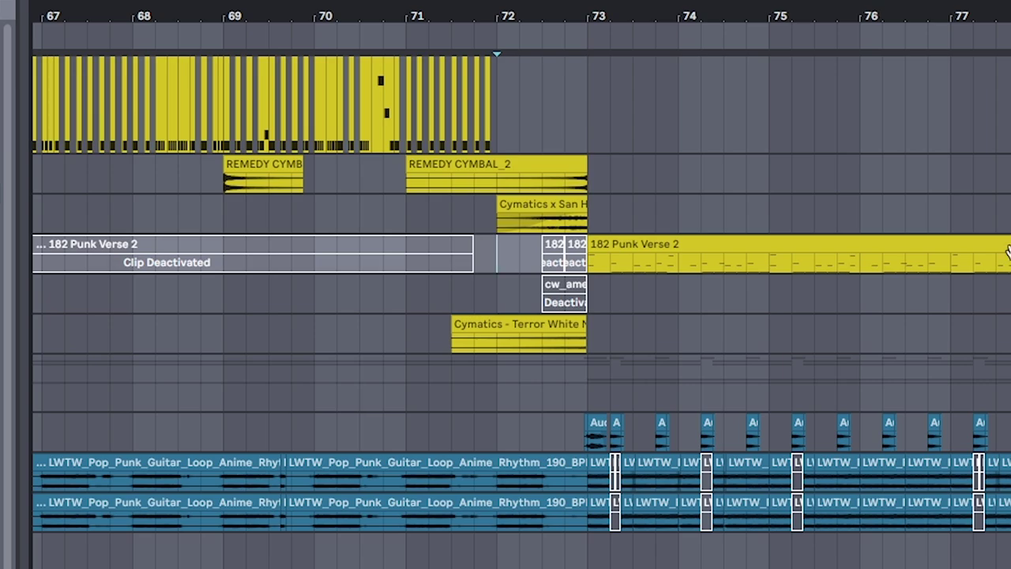
Step: Play from the bar 72 marker, enlarge the drum track, zoom in on the fills, and select a guitar track
{"action": "key", "text": "space"}
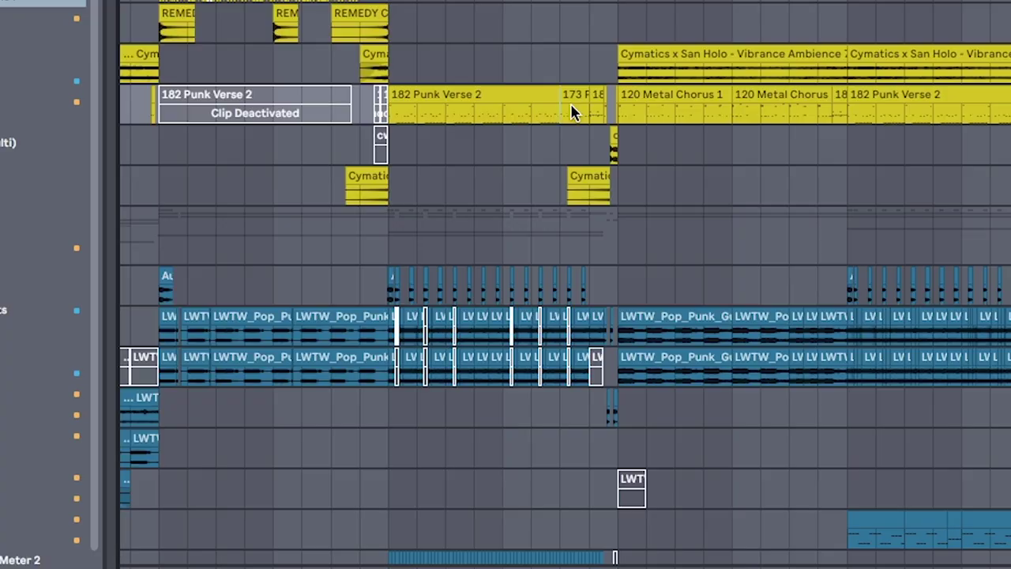
{"action": "key", "text": "alt+plus"}
{"action": "key", "text": "plus"}
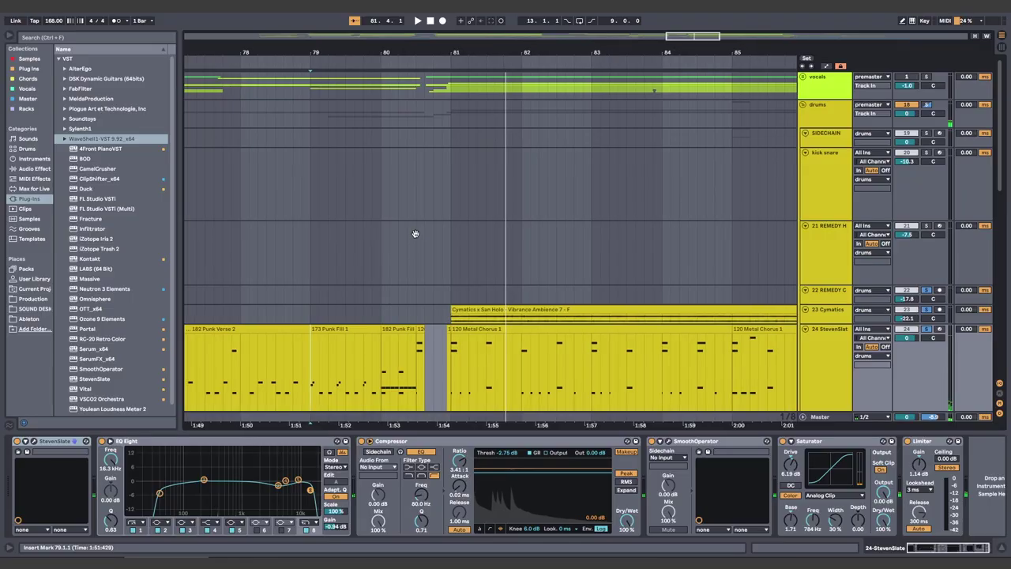
{"action": "scroll", "coordinate": [473, 205], "scroll_direction": "down", "scroll_amount": 5}
{"action": "left_click", "coordinate": [574, 167]}
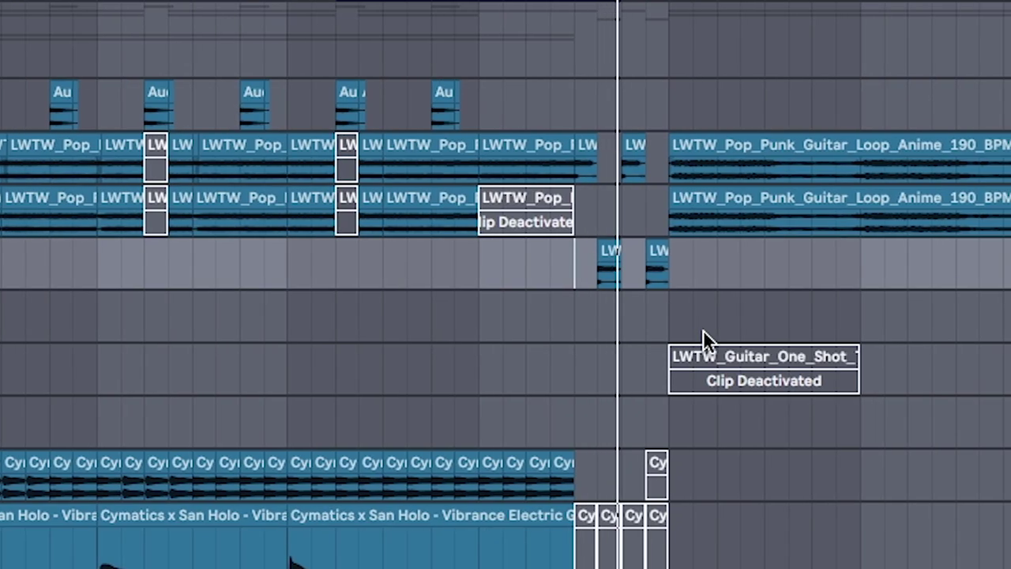
{"action": "scroll", "coordinate": [419, 129], "scroll_direction": "up", "scroll_amount": 4}
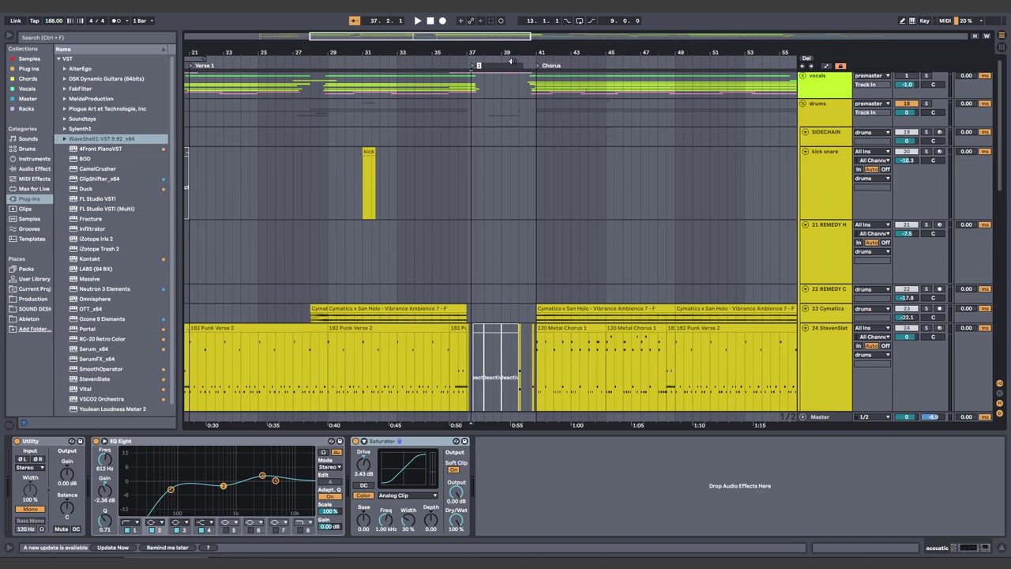
Step: Zoom out with W to fit the whole song from Intro to Outro
{"action": "key", "text": "w"}
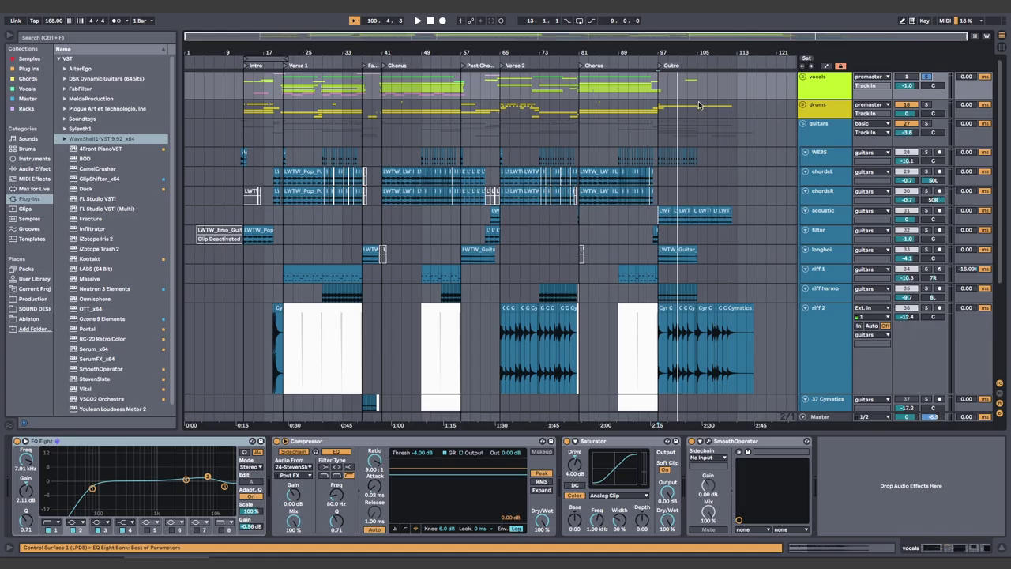
Step: Unfold the vocals group and select the Audio 9 clip
{"action": "left_click", "coordinate": [802, 77]}
{"action": "scroll", "coordinate": [546, 299], "scroll_direction": "down", "scroll_amount": 10}
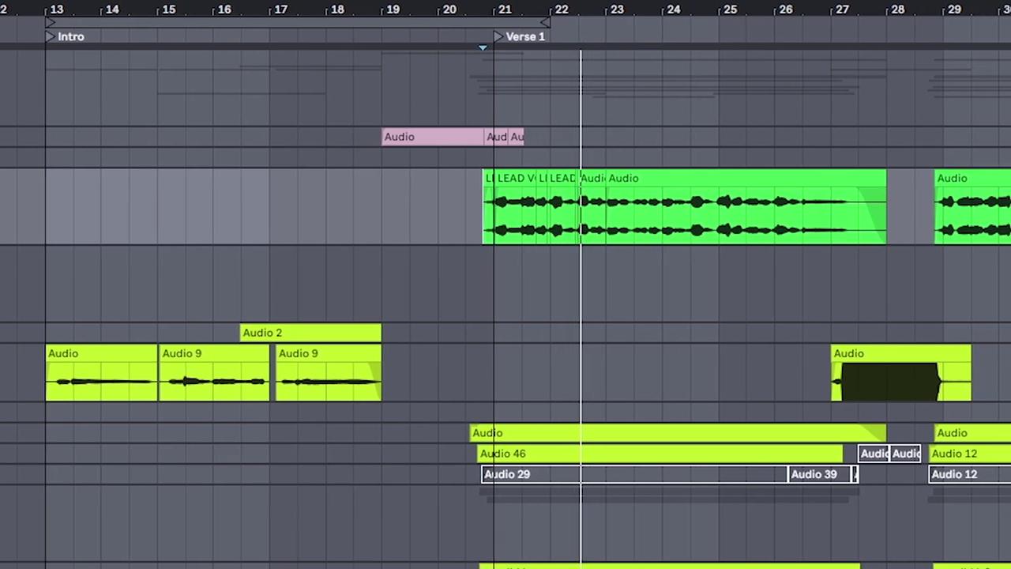
{"action": "left_click", "coordinate": [170, 395]}
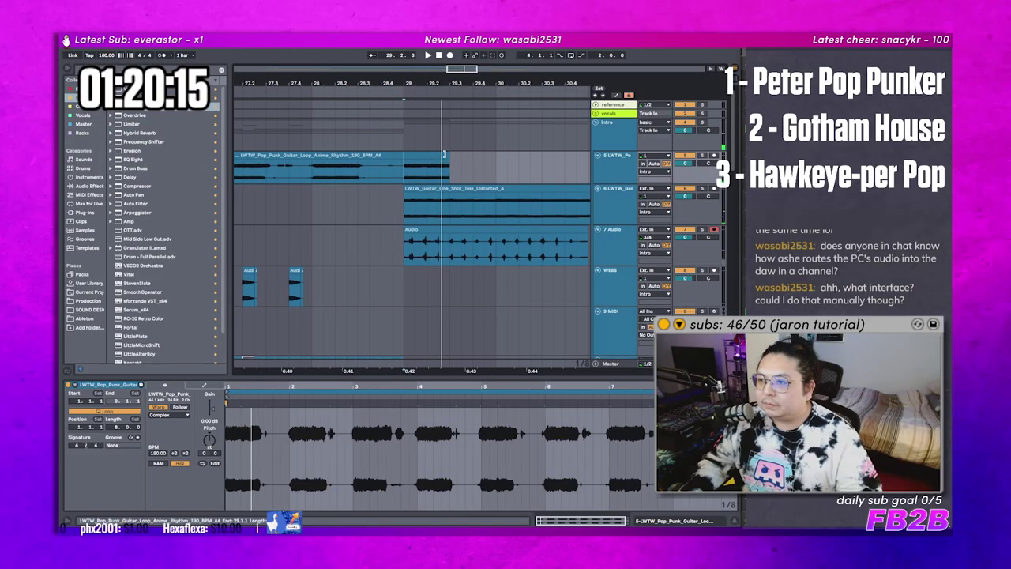
{"action": "mouse_move", "coordinate": [444, 155]}
{"action": "left_mouse_down"}
{"action": "mouse_move", "coordinate": [519, 164]}
{"action": "mouse_move", "coordinate": [406, 175]}
{"action": "left_mouse_up"}
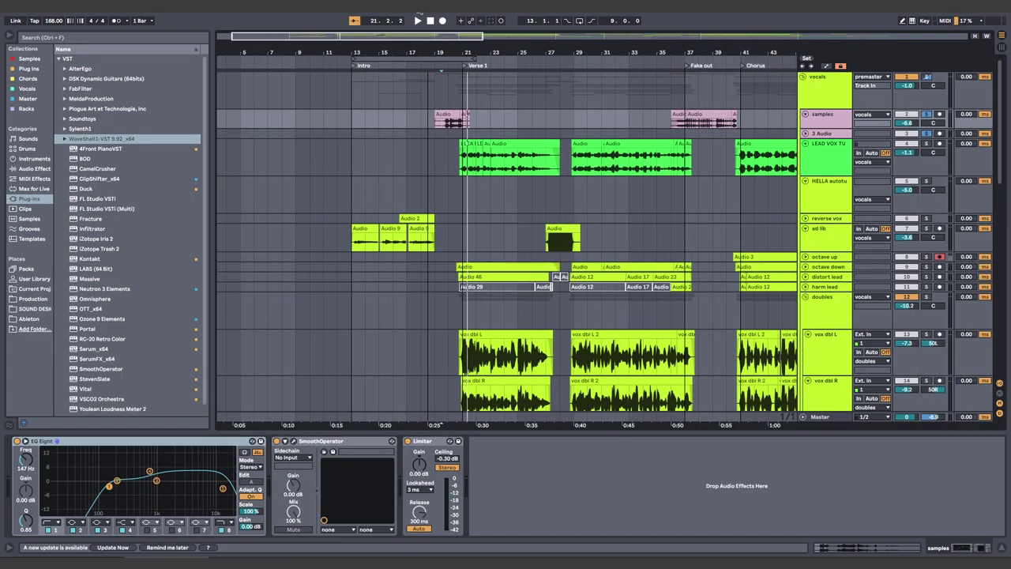
Step: Zoom out, fit the whole arrangement in the window, and shrink the track heights
{"action": "key", "text": "minus"}
{"action": "left_click", "coordinate": [987, 37]}
{"action": "key", "text": "h"}
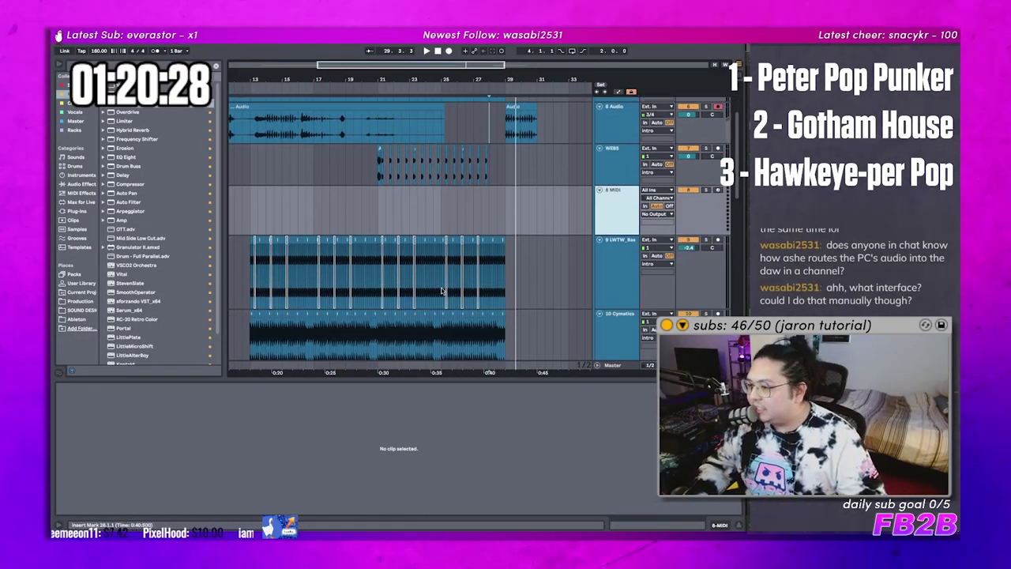
Step: Select the small guitar loop clip and the short audio clip around bars 29–31
{"action": "scroll", "coordinate": [442, 290], "scroll_direction": "up", "scroll_amount": 5}
{"action": "left_click", "coordinate": [418, 168]}
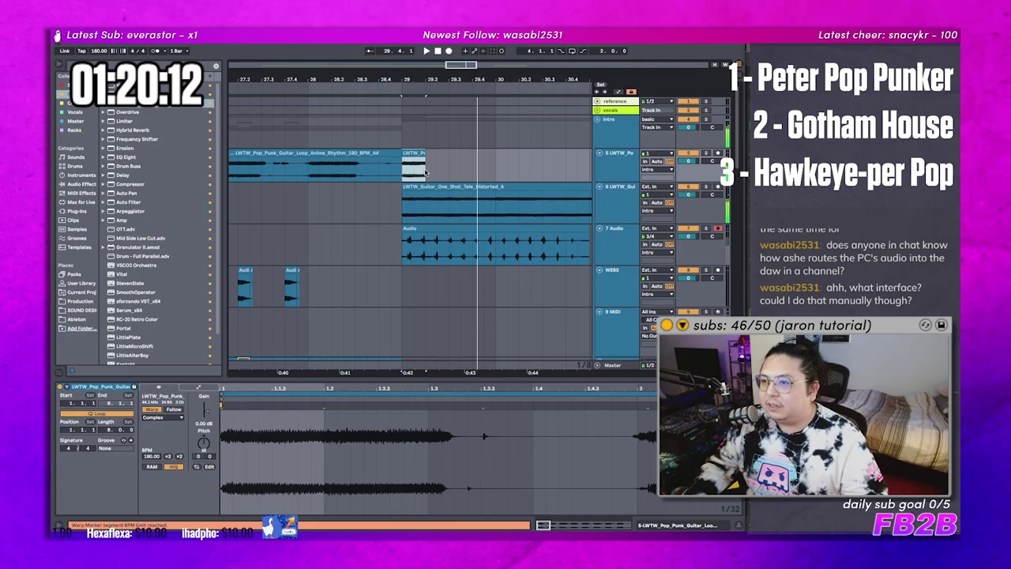
{"action": "scroll", "coordinate": [410, 237], "scroll_direction": "down", "scroll_amount": 3}
{"action": "left_click", "coordinate": [427, 231]}
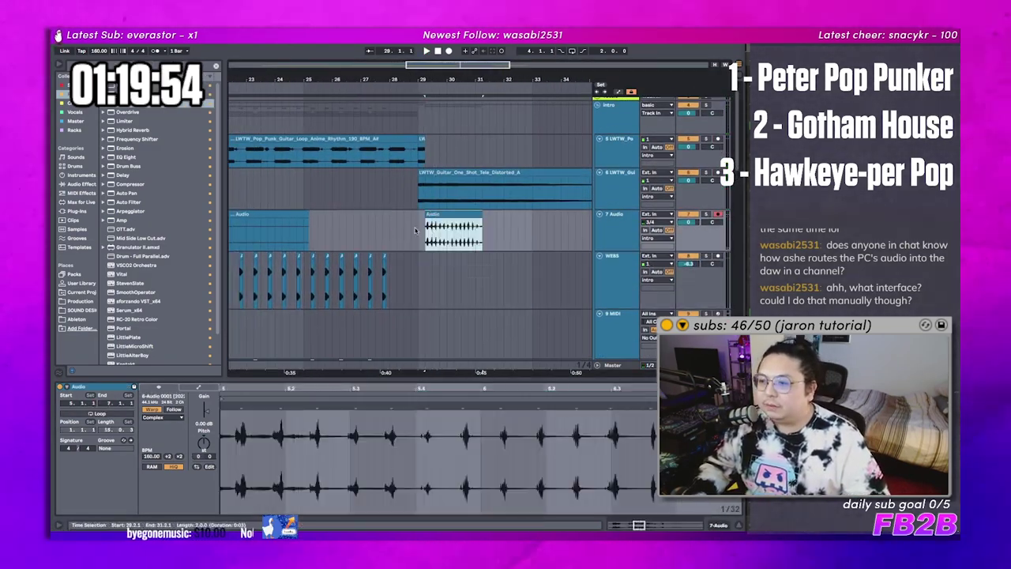
{"action": "scroll", "coordinate": [410, 229], "scroll_direction": "down", "scroll_amount": 5}
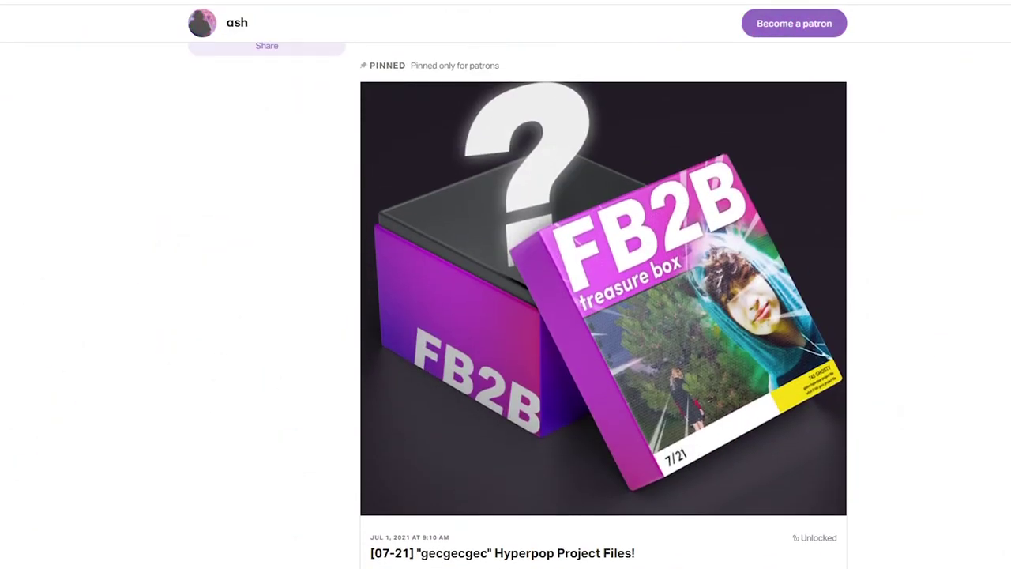
Step: Scroll down the Patreon feed and start playing a video post
{"action": "scroll", "coordinate": [604, 316], "scroll_direction": "down", "scroll_amount": 20}
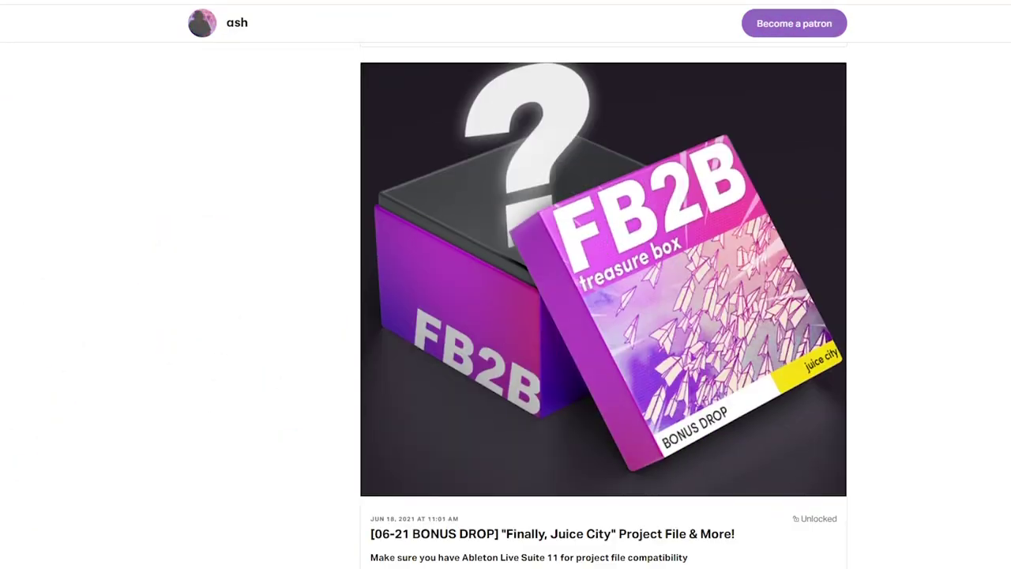
{"action": "scroll", "coordinate": [604, 284], "scroll_direction": "down", "scroll_amount": 7}
{"action": "left_click", "coordinate": [600, 237]}
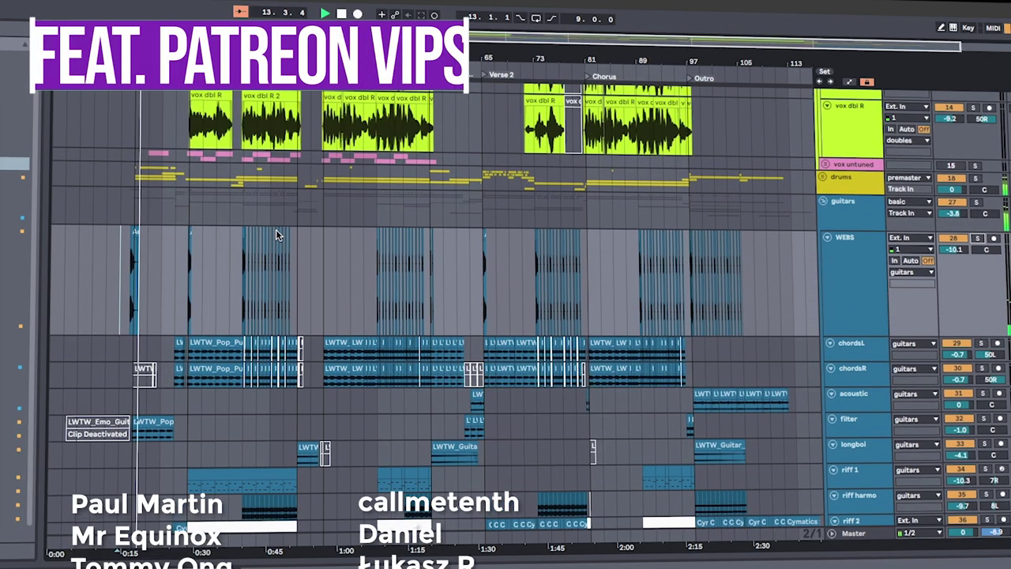
{"action": "scroll", "coordinate": [276, 229], "scroll_direction": "up", "scroll_amount": 5}
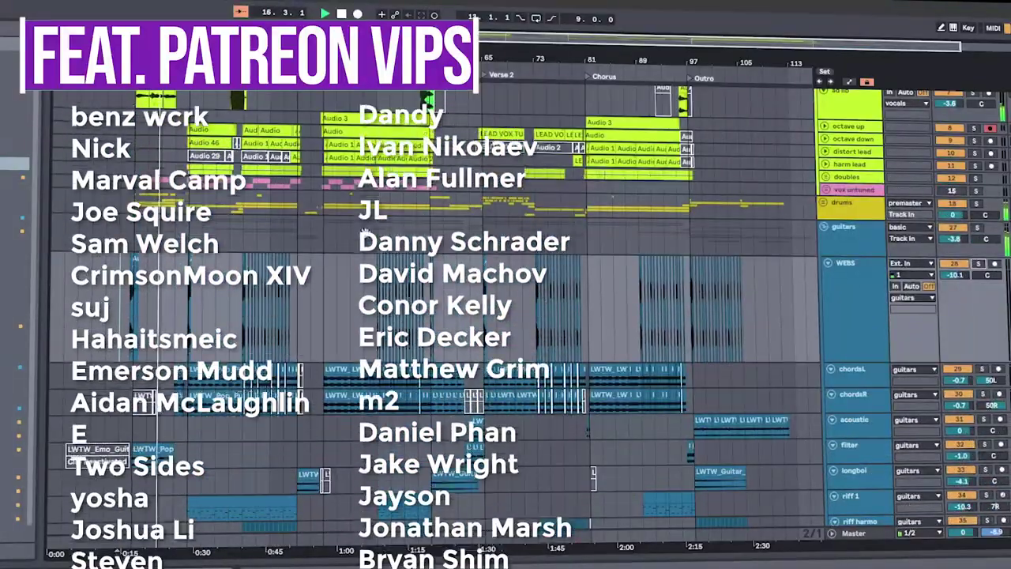
{"action": "scroll", "coordinate": [381, 382], "scroll_direction": "up", "scroll_amount": 5}
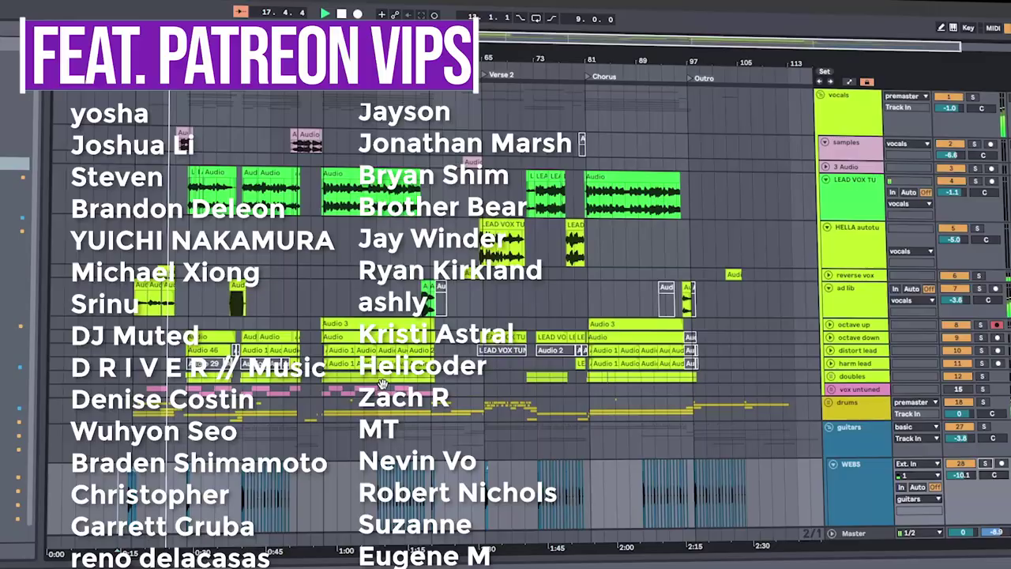